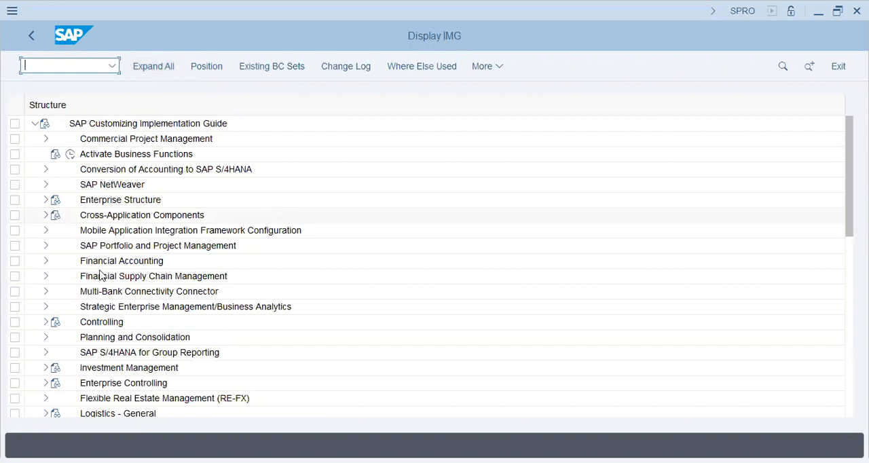
- Expand the Enterprise Structure node in the SAP Customizing Implementation Guide
{"action": "left_click", "coordinate": [46, 262]}
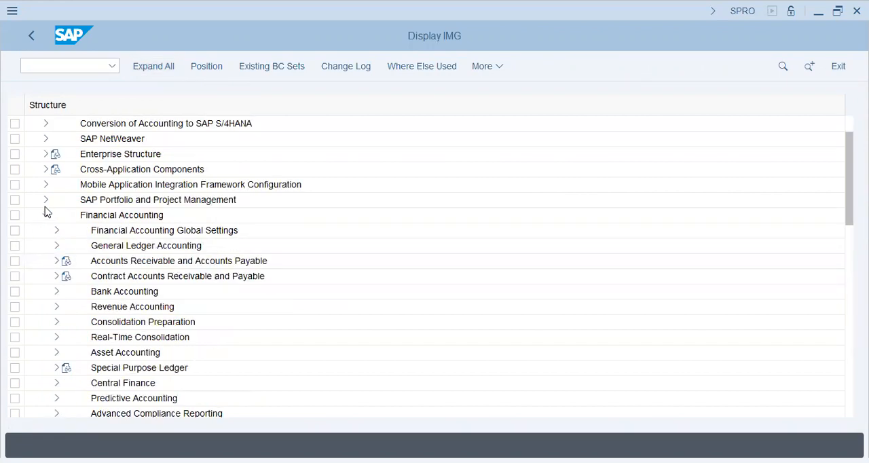
{"action": "left_click", "coordinate": [45, 214]}
{"action": "left_click", "coordinate": [46, 154]}
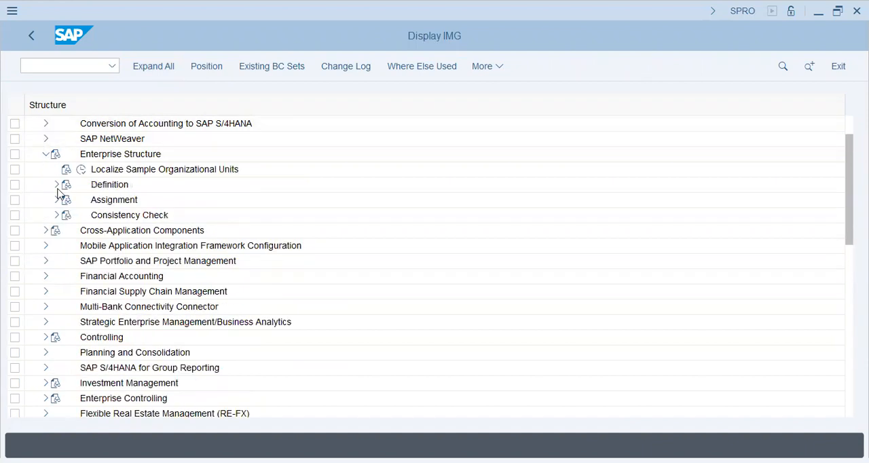
- Look at the Controlling activities under Enterprise Structure > Definition, then collapse that branch
{"action": "left_click", "coordinate": [57, 185]}
{"action": "left_click", "coordinate": [124, 204]}
{"action": "left_click", "coordinate": [116, 218]}
{"action": "left_click", "coordinate": [67, 216]}
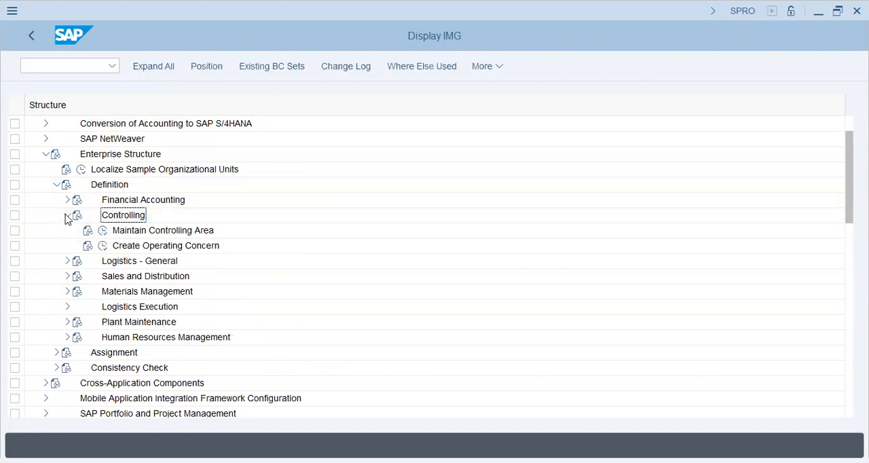
{"action": "left_click", "coordinate": [67, 216]}
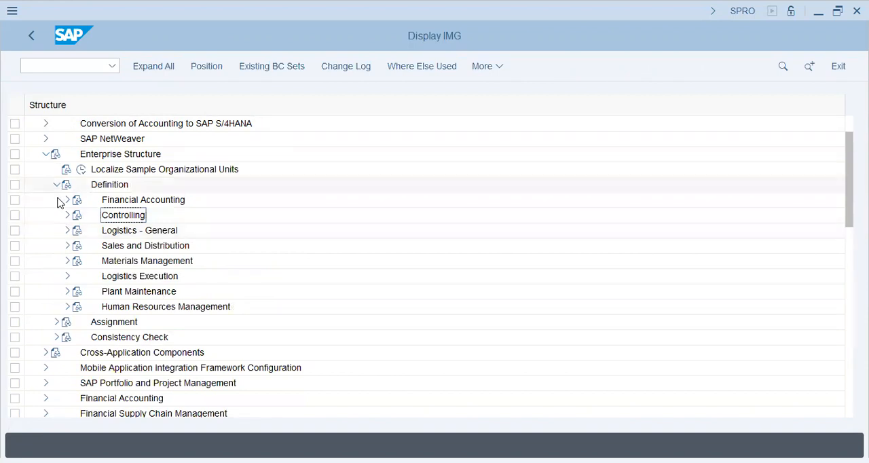
{"action": "left_click", "coordinate": [57, 186]}
- Open the Assign company code to controlling area activity under Assignment > Controlling and position the list at controlling area A25
{"action": "left_click", "coordinate": [67, 230]}
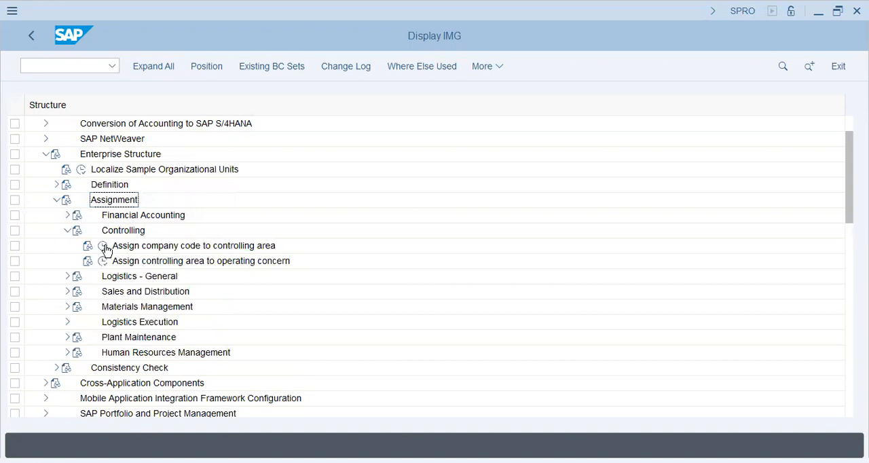
{"action": "left_click", "coordinate": [103, 247]}
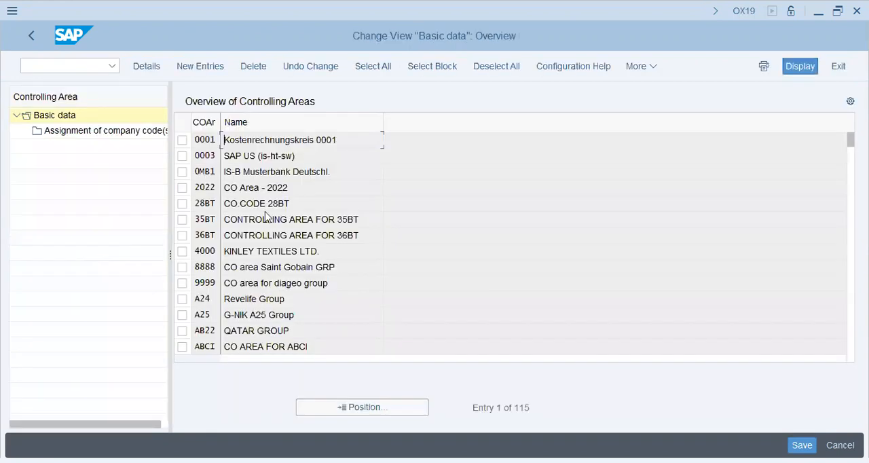
{"action": "left_click", "coordinate": [358, 406]}
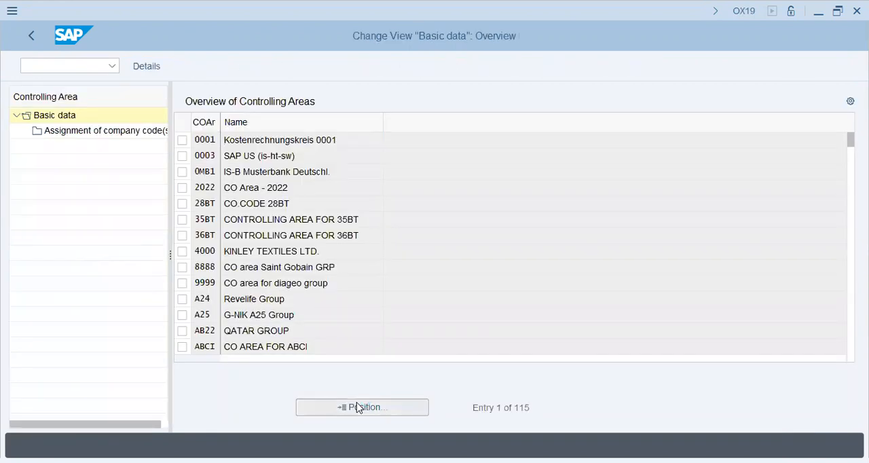
{"action": "type", "text": "a25"}
{"action": "key", "text": "Return"}
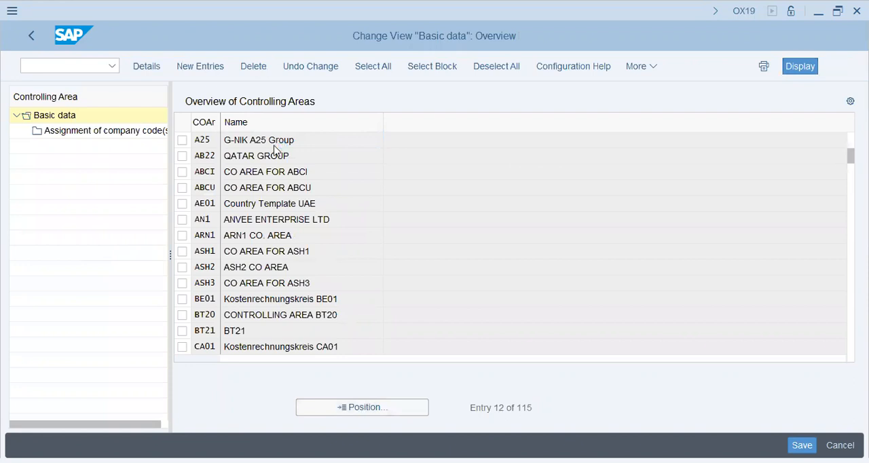
- Review the basic data of controlling area A25 and its assigned company codes
{"action": "double_click", "coordinate": [274, 143]}
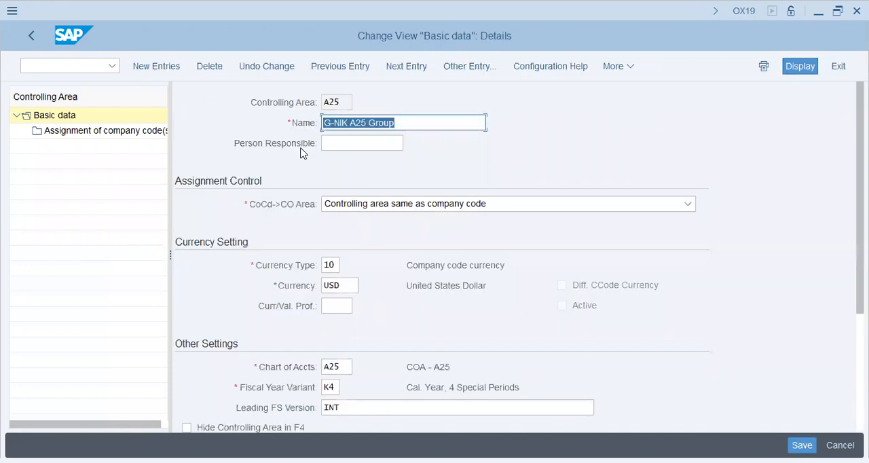
{"action": "left_click", "coordinate": [120, 132]}
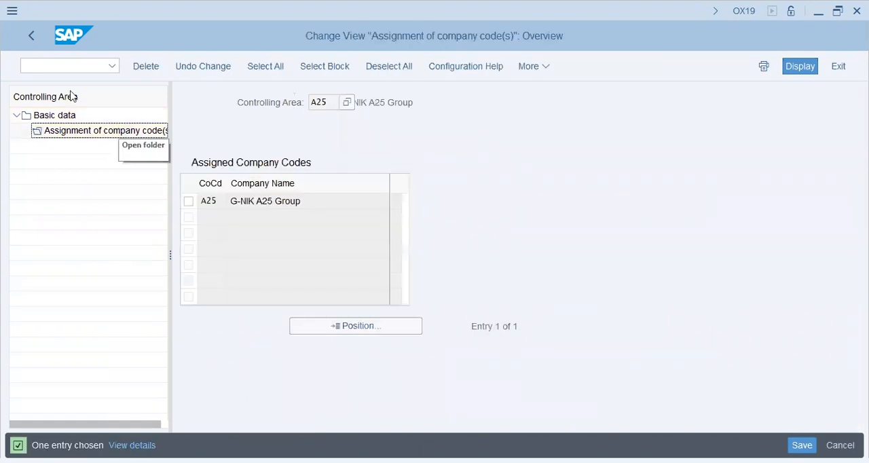
{"action": "left_click", "coordinate": [29, 42]}
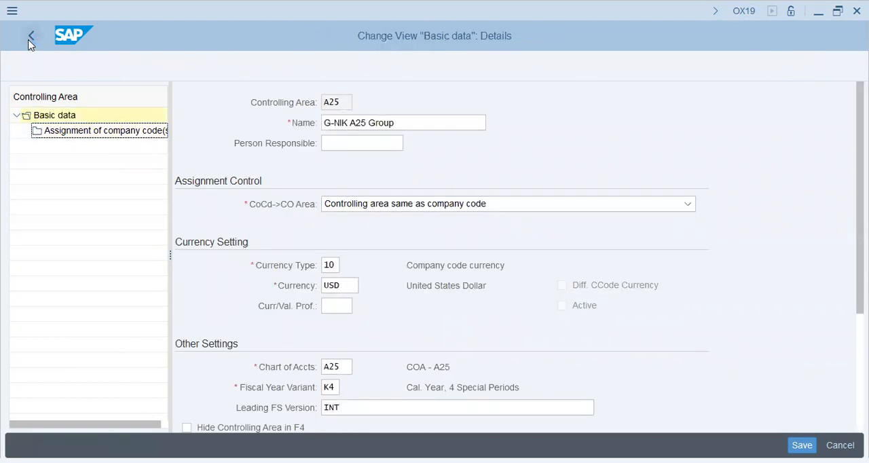
- Leave the controlling area view, saving it to the own customizing request for A25 G-NIK Group
{"action": "left_click", "coordinate": [28, 41]}
{"action": "left_click", "coordinate": [248, 319]}
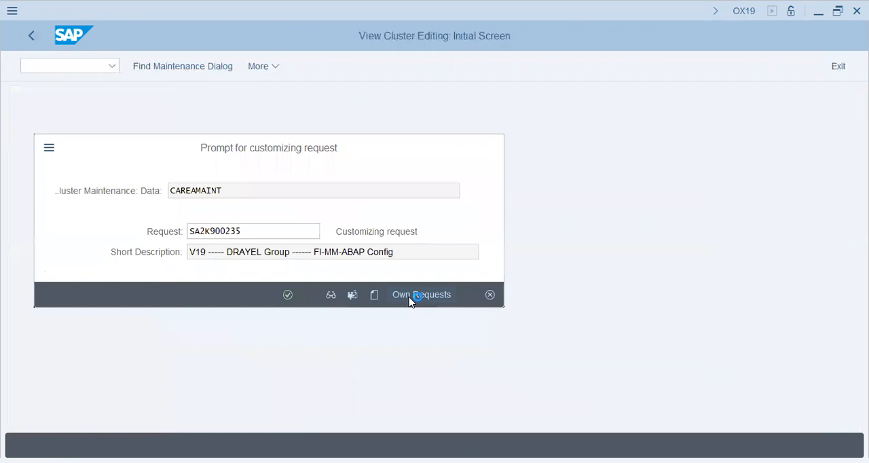
{"action": "left_click", "coordinate": [411, 300]}
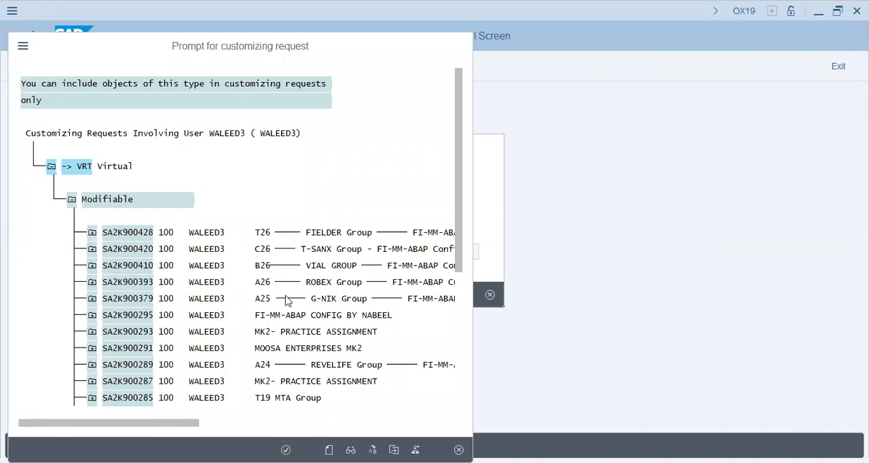
{"action": "double_click", "coordinate": [286, 300]}
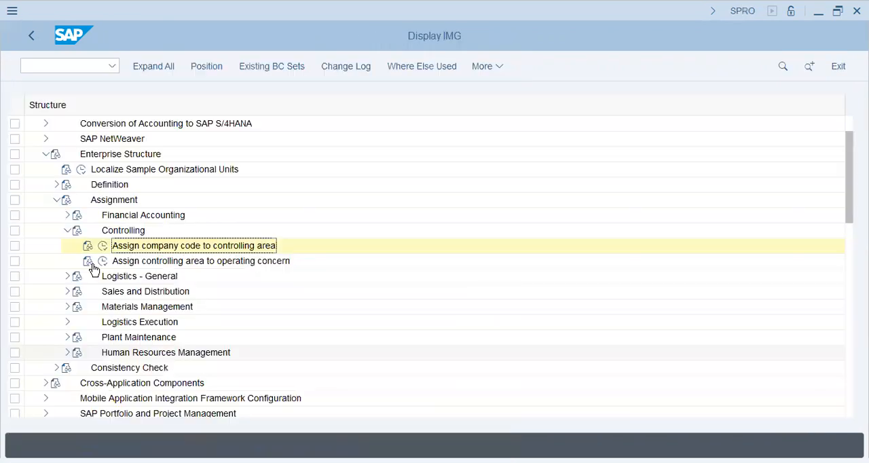
- Check the operating concern assigned to controlling area A25 in the Assign controlling area to operating concern activity
{"action": "left_click", "coordinate": [102, 262]}
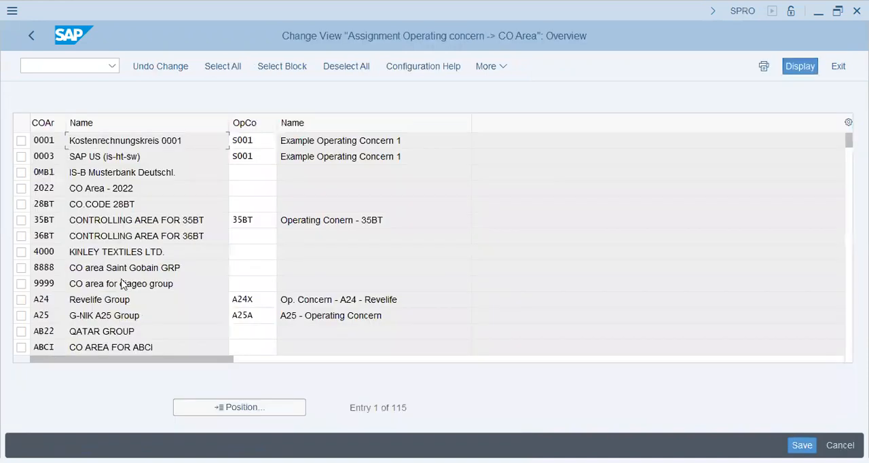
{"action": "left_click", "coordinate": [241, 410]}
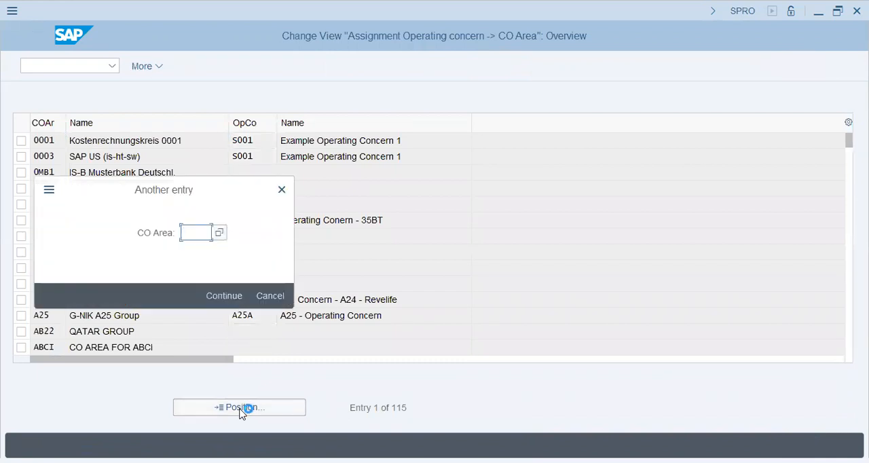
{"action": "type", "text": "a25"}
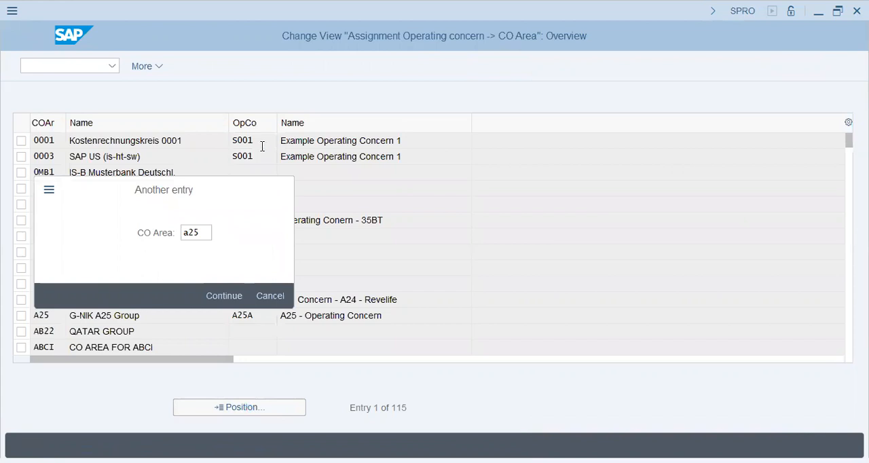
{"action": "key", "text": "Return"}
{"action": "left_click", "coordinate": [39, 38]}
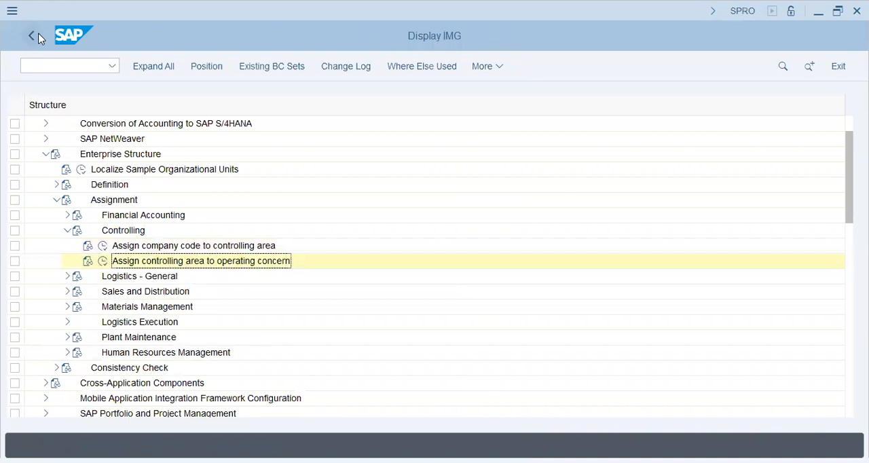
- Open the Define Plant activity under Enterprise Structure > Definition > Logistics - General > Define, copy, delete, check plant
{"action": "left_click", "coordinate": [68, 230]}
{"action": "left_click", "coordinate": [55, 200]}
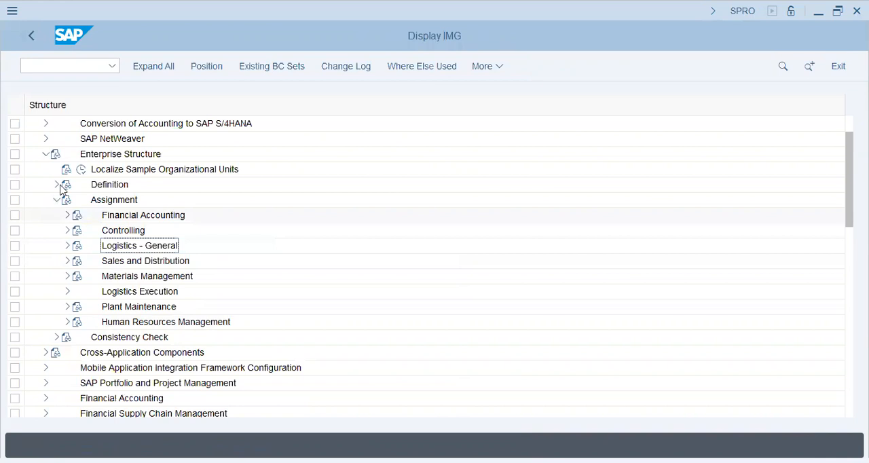
{"action": "left_click", "coordinate": [57, 185]}
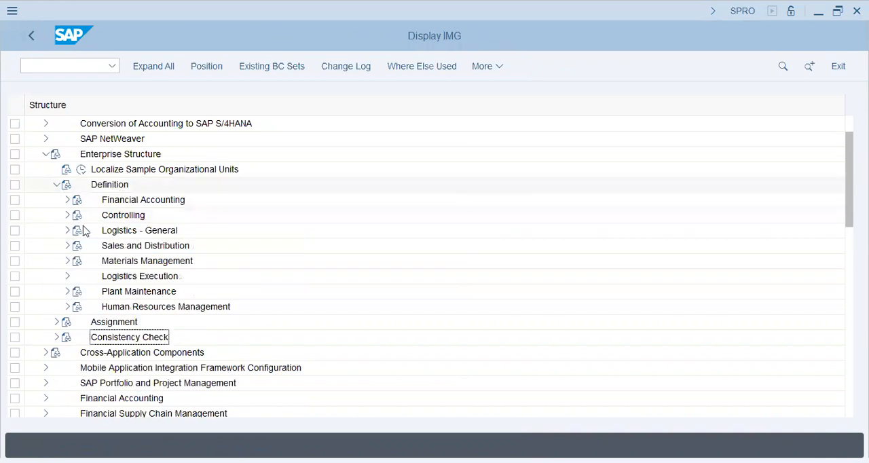
{"action": "left_click", "coordinate": [67, 231]}
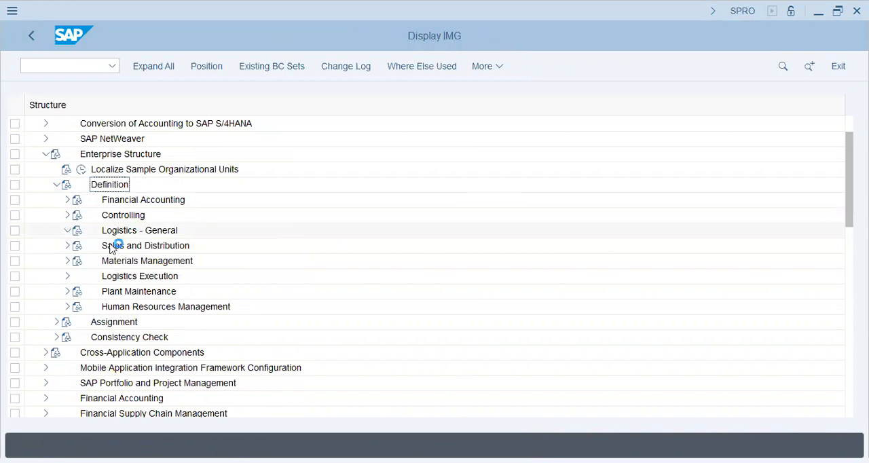
{"action": "left_click", "coordinate": [104, 262]}
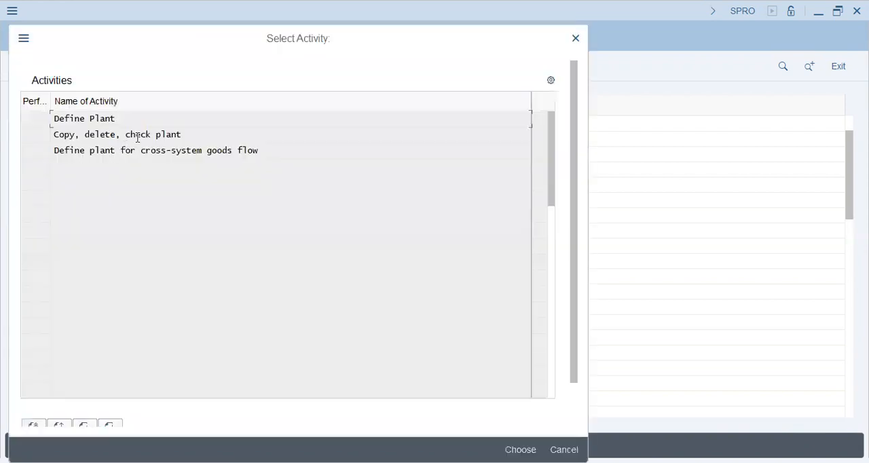
{"action": "double_click", "coordinate": [137, 138]}
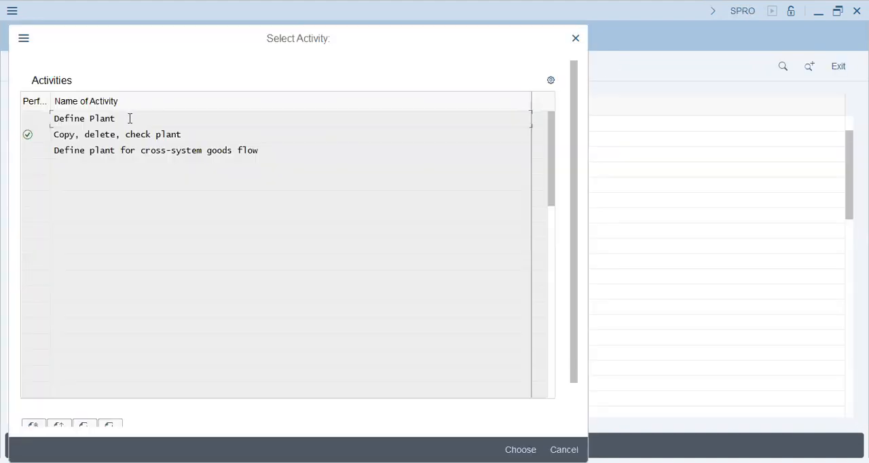
{"action": "double_click", "coordinate": [108, 118]}
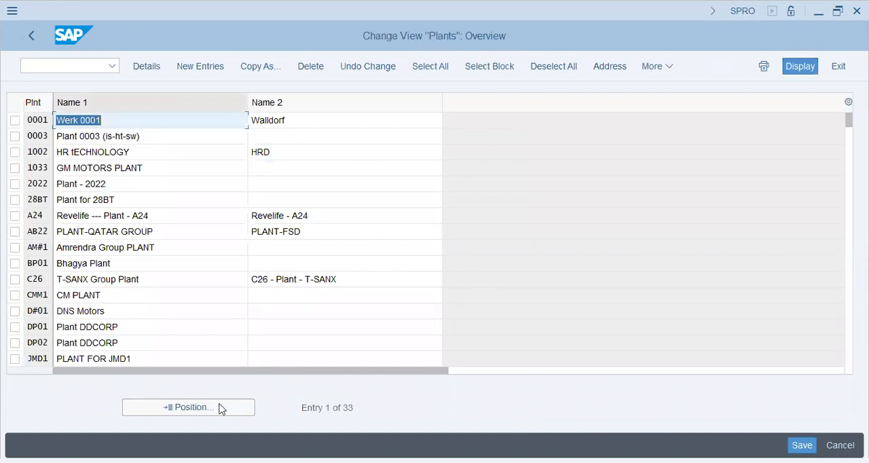
- Start a new plant entry with plant code A25 and Name 1 "G-Nik A25 Plant"
{"action": "left_click", "coordinate": [210, 409]}
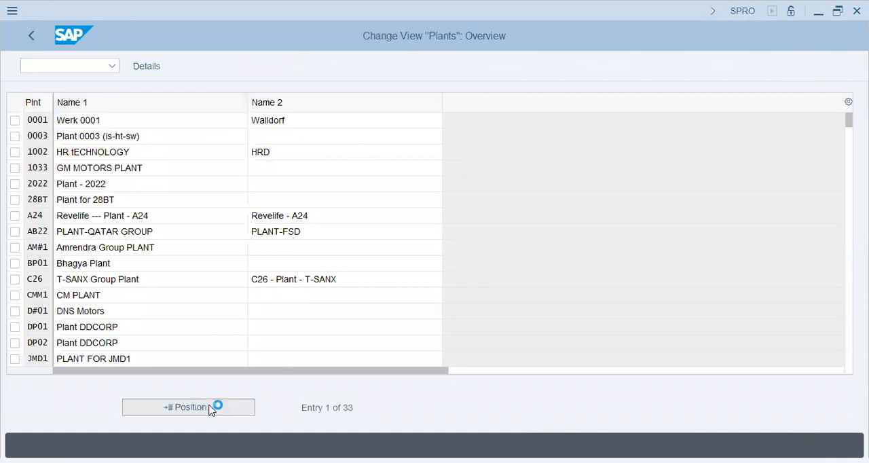
{"action": "left_click", "coordinate": [211, 408]}
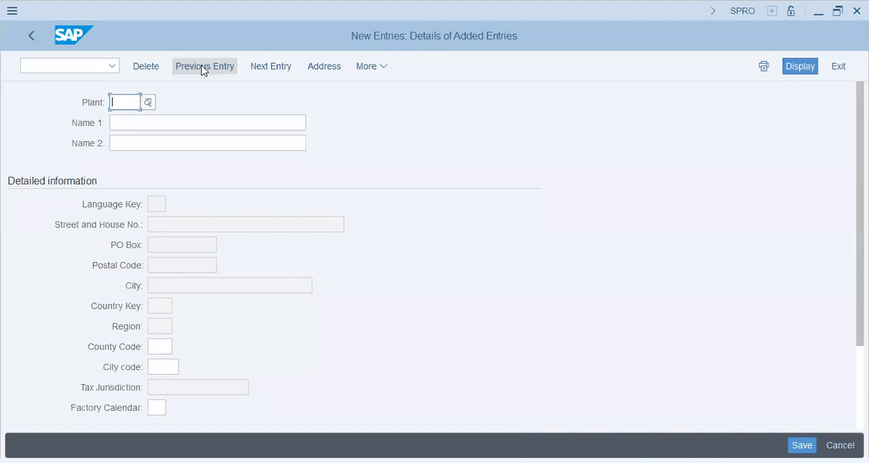
{"action": "type", "text": "A25"}
{"action": "key", "text": "Tab"}
{"action": "type", "text": "g"}
{"action": "key", "text": "BackSpace"}
{"action": "type", "text": "G"}
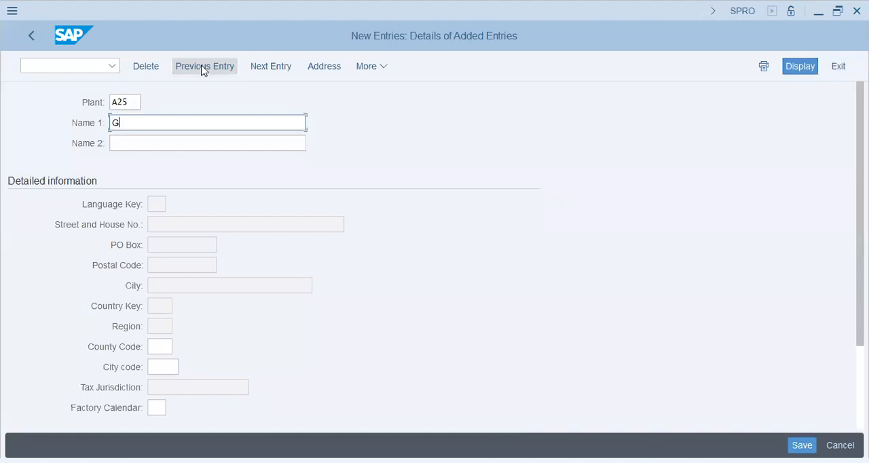
{"action": "type", "text": "-Nik A25 Plant"}
{"action": "key", "text": "Tab"}
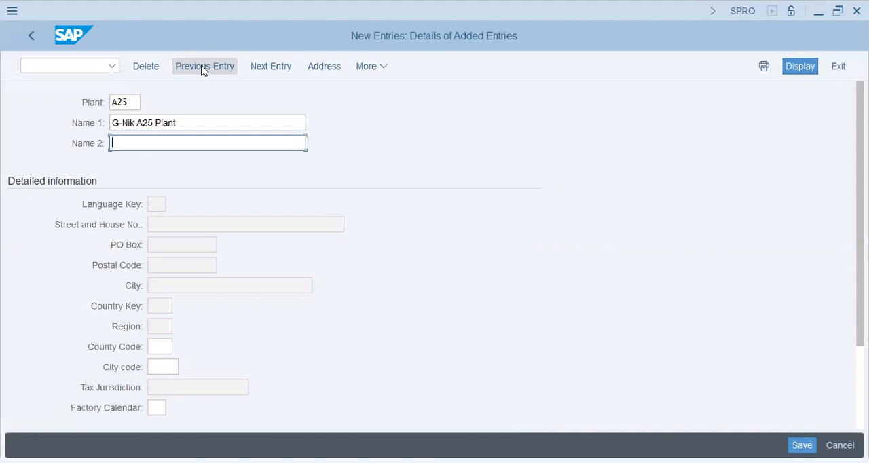
{"action": "type", "text": "G-Nik A25"}
- Enter "Hattar Plant A25" as Name 2 of the new plant
{"action": "key", "text": "ctrl+a"}
{"action": "type", "text": "Hattar Plant A25"}
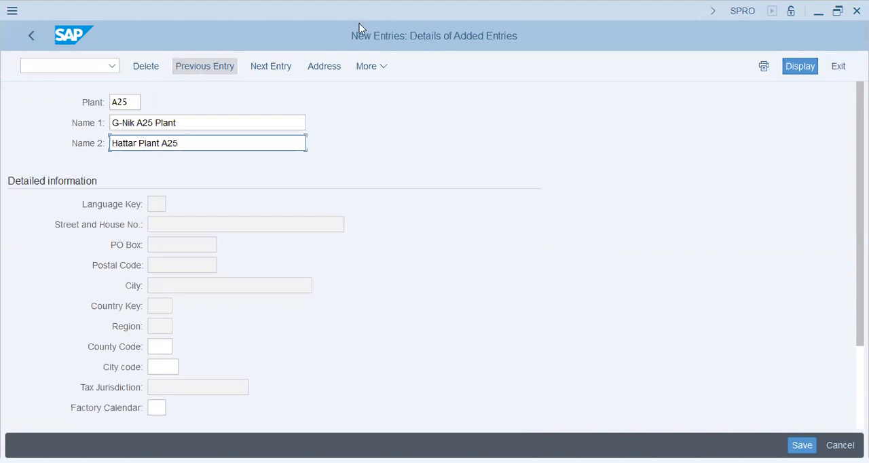
- Set the new plant's factory calendar to GB
{"action": "scroll", "coordinate": [178, 353], "scroll_direction": "down", "scroll_amount": 2}
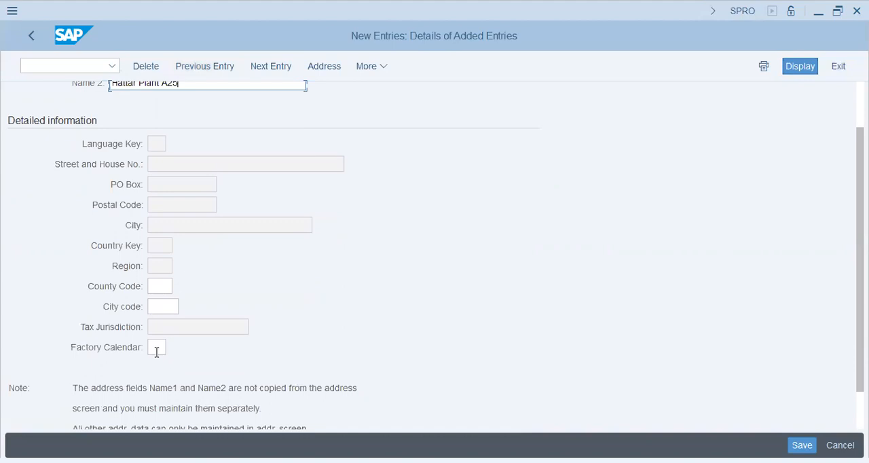
{"action": "left_click", "coordinate": [156, 348]}
{"action": "type", "text": "gb"}
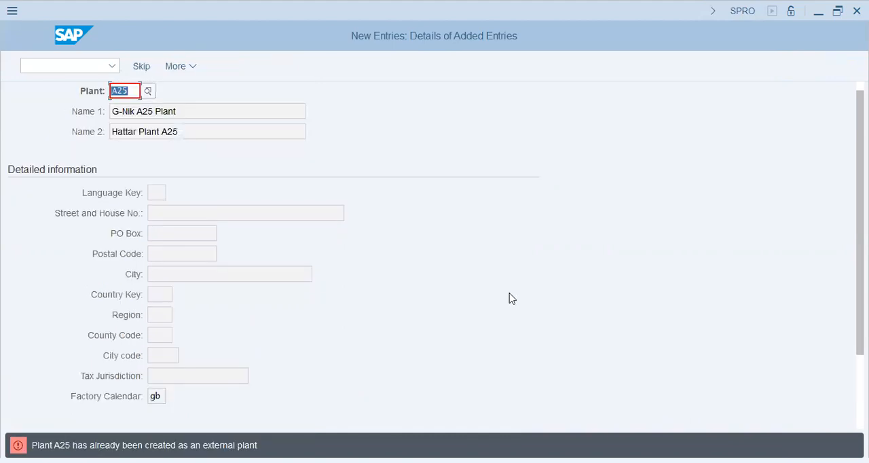
- Cancel the new plant entry for A25 and discard its changes
{"action": "left_click", "coordinate": [142, 68]}
{"action": "key", "text": "Escape"}
{"action": "left_click", "coordinate": [265, 317]}
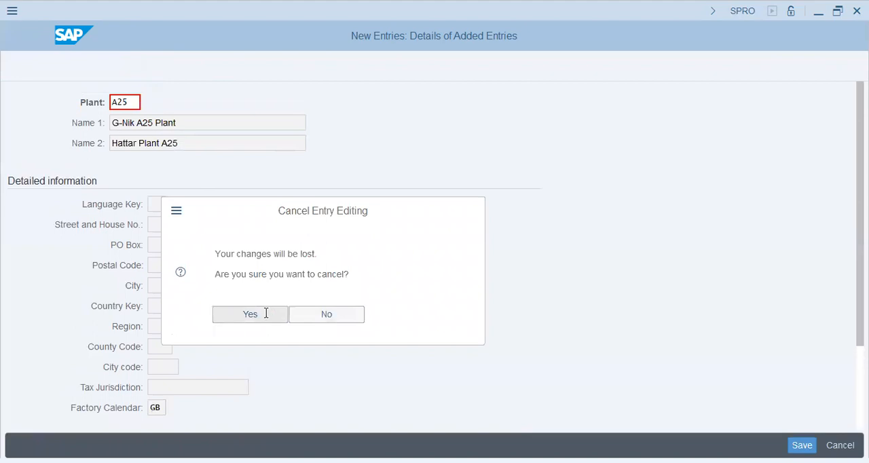
{"action": "left_click", "coordinate": [255, 315]}
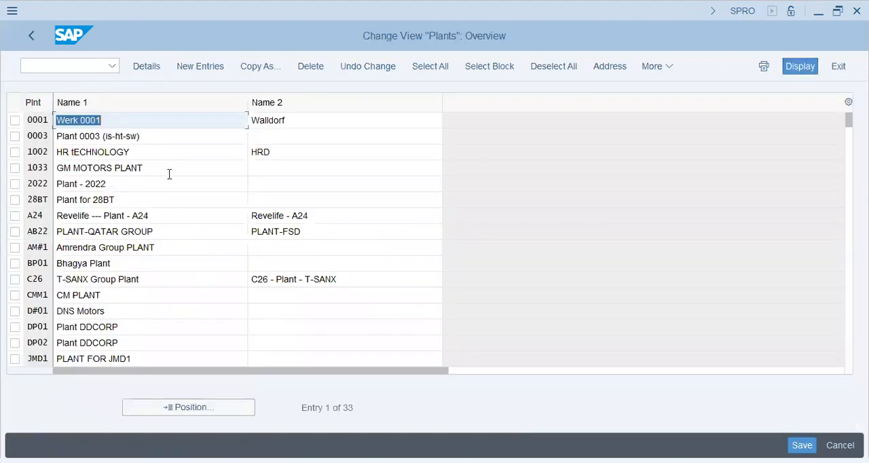
- Look up plant A25 in the plants overview and check the neighbouring entries
{"action": "left_click", "coordinate": [168, 408]}
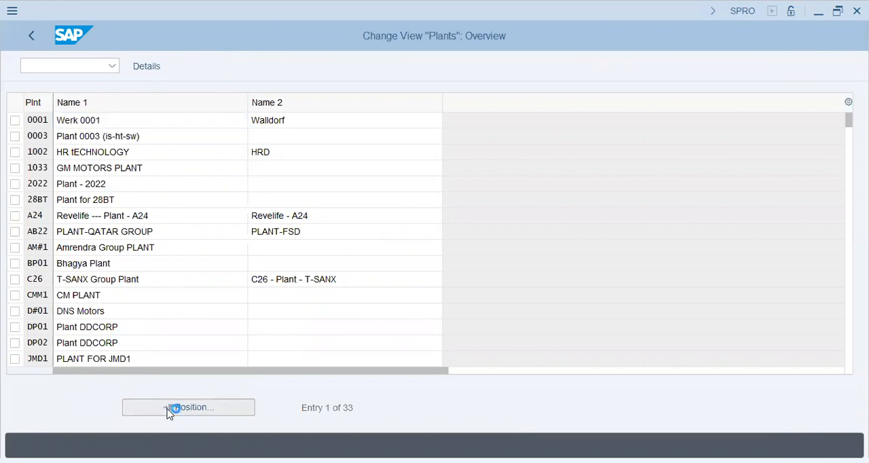
{"action": "type", "text": "A25"}
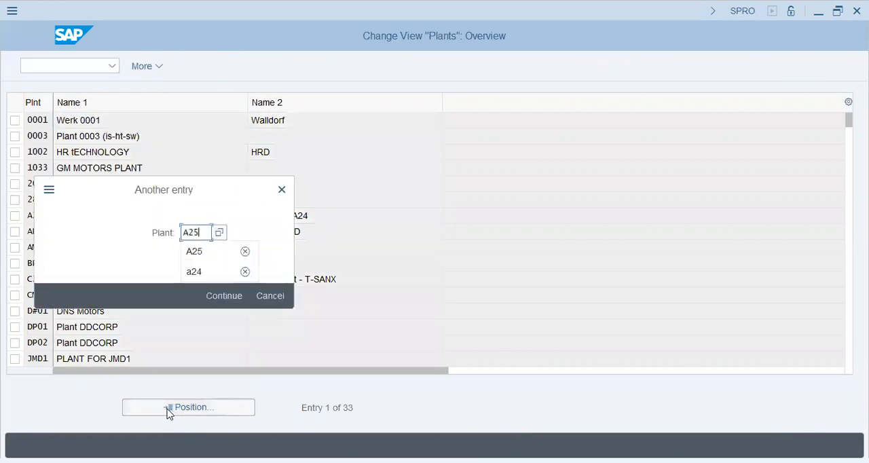
{"action": "key", "text": "Return"}
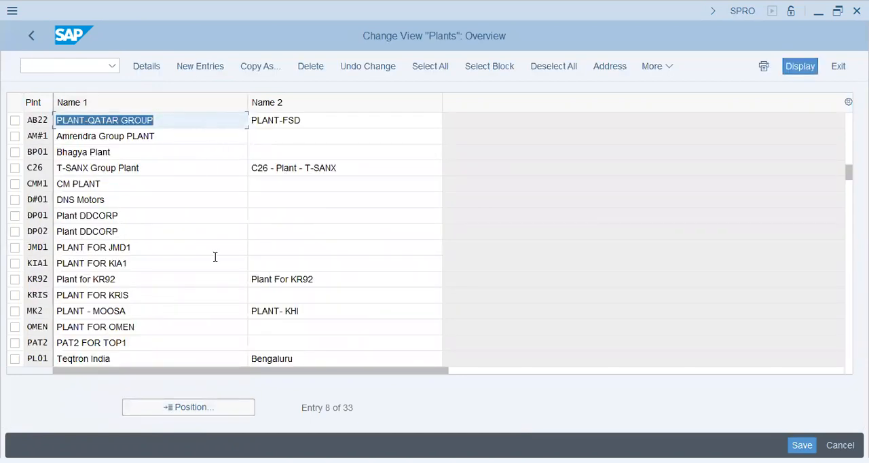
{"action": "left_click", "coordinate": [316, 122]}
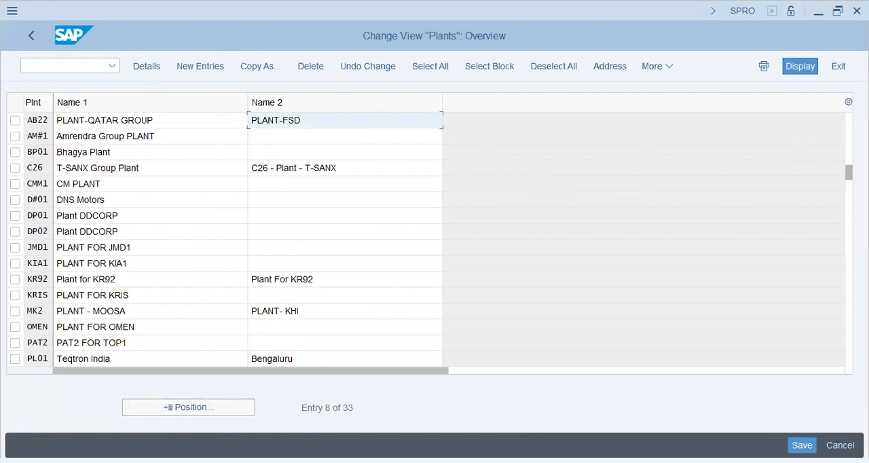
{"action": "left_click_drag", "start_coordinate": [849, 172], "coordinate": [849, 157]}
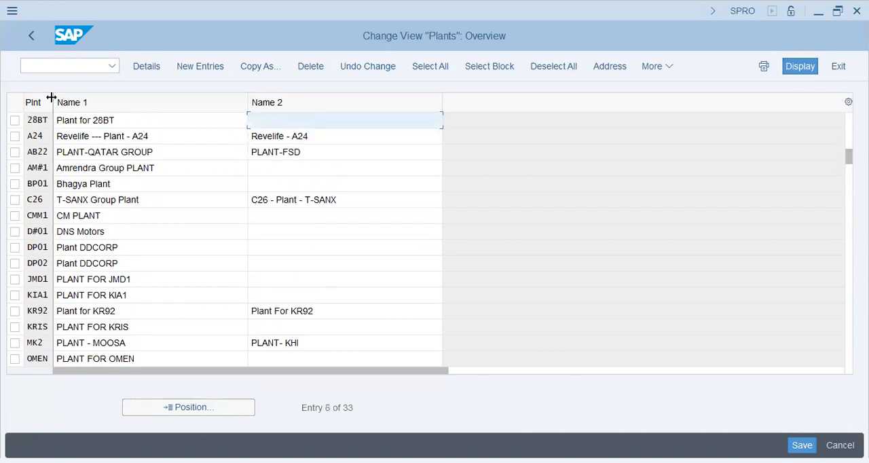
- Reopen the Define Plant activity and start a new plant entry with plant code A25A
{"action": "left_click", "coordinate": [33, 40]}
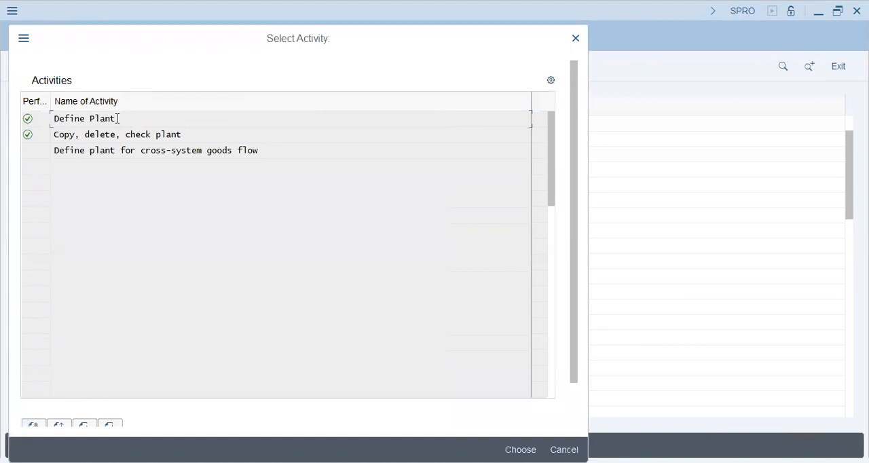
{"action": "double_click", "coordinate": [116, 119]}
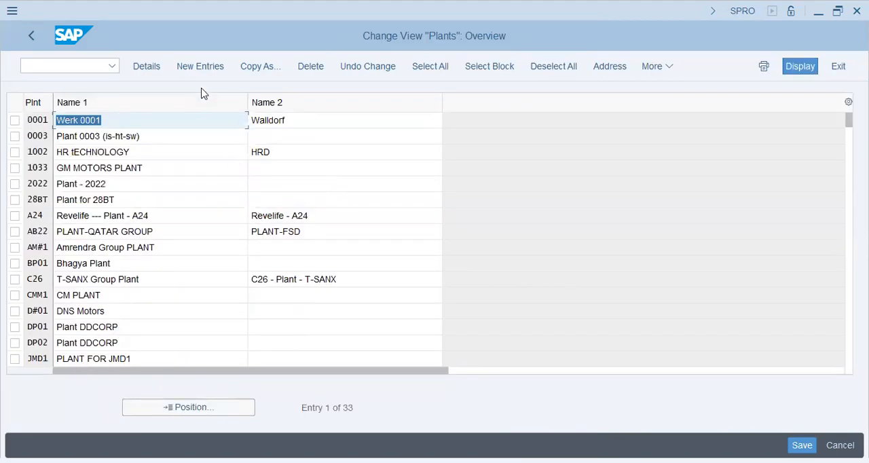
{"action": "left_click", "coordinate": [203, 70]}
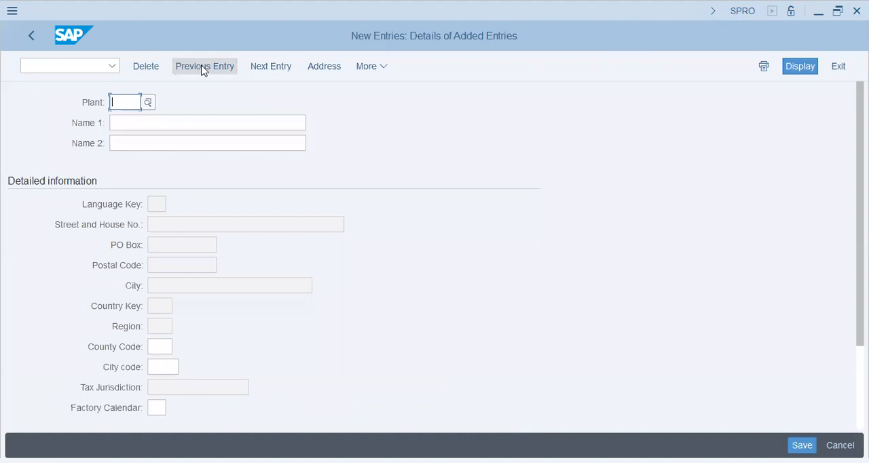
{"action": "type", "text": "aa2"}
{"action": "key", "text": "BackSpace"}
{"action": "key", "text": "BackSpace"}
{"action": "type", "text": "25a"}
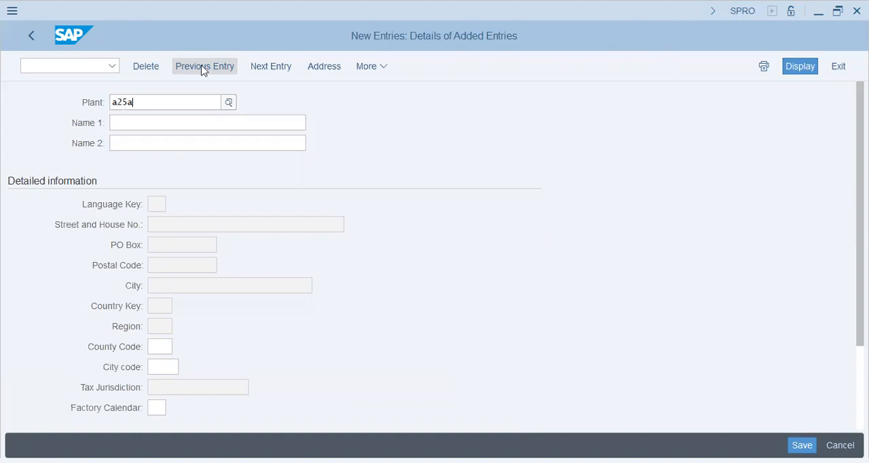
{"action": "key", "text": "Tab"}
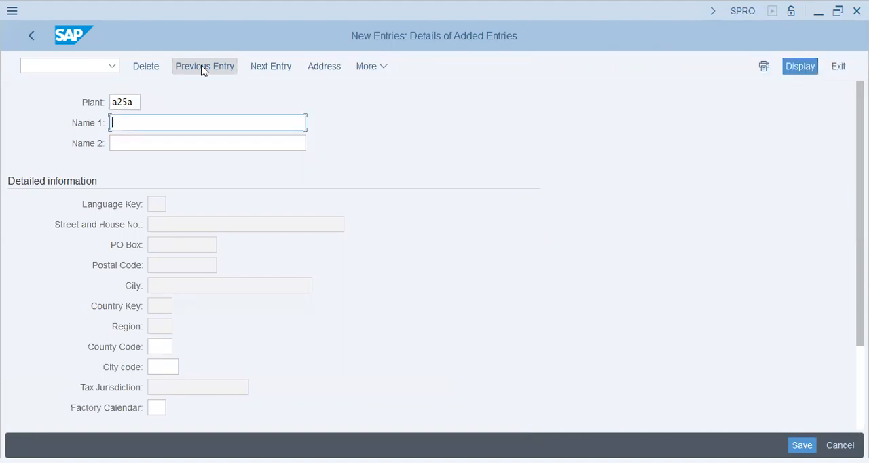
- Enter "G-Nik A25A Plant" as Name 1 of the new plant
{"action": "type", "text": "G-"}
{"action": "key", "text": "Return"}
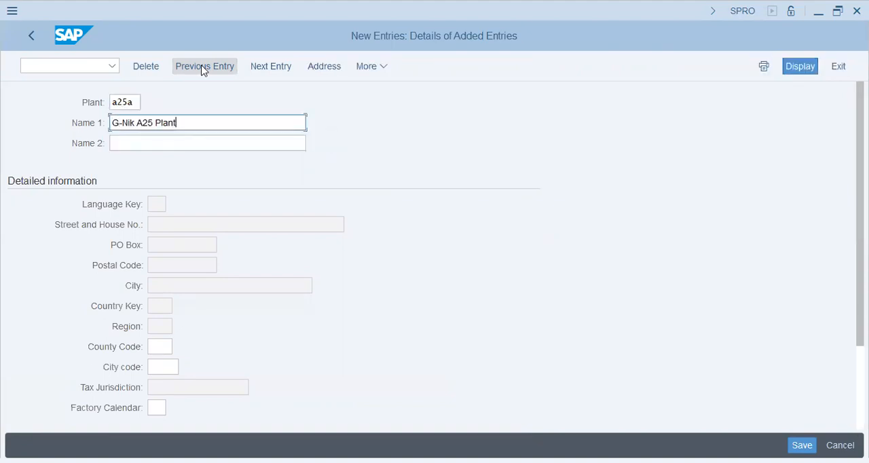
{"action": "key", "text": "Left"}
{"action": "key", "text": "Left"}
{"action": "key", "text": "Left"}
{"action": "key", "text": "Left"}
{"action": "key", "text": "Left"}
{"action": "type", "text": "A"}
{"action": "key", "text": "BackSpace"}
{"action": "key", "text": "BackSpace"}
{"action": "type", "text": "A"}
{"action": "key", "text": "Tab"}
- Enter "G-Nik Hattar" as Name 2 of the new plant
{"action": "type", "text": "G-Nik A"}
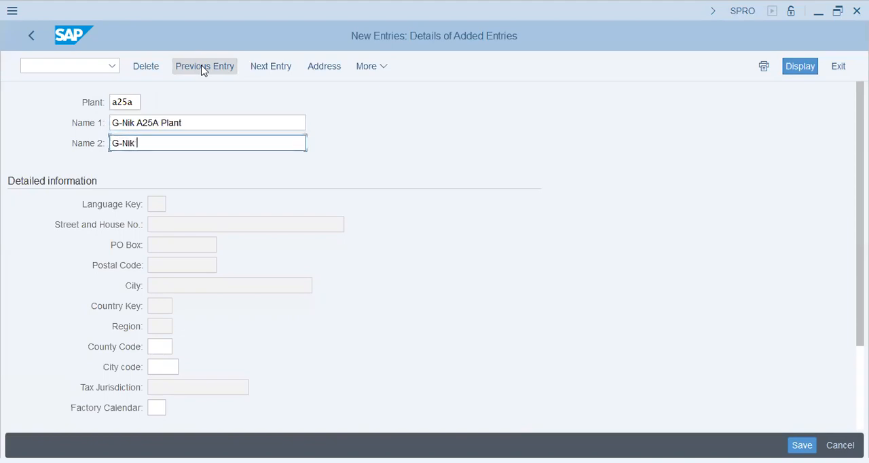
{"action": "key", "text": "BackSpace"}
{"action": "type", "text": "Hattar Plant"}
{"action": "key", "text": "BackSpace"}
{"action": "key", "text": "BackSpace"}
{"action": "key", "text": "BackSpace"}
{"action": "key", "text": "BackSpace"}
{"action": "key", "text": "BackSpace"}
{"action": "key", "text": "BackSpace"}
{"action": "key", "text": "BackSpace"}
{"action": "type", "text": "r"}
{"action": "key", "text": "Return"}
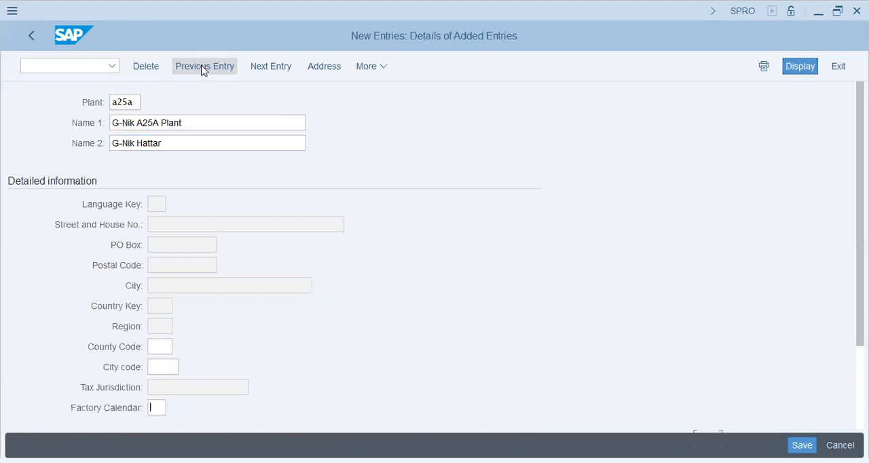
- Set the new plant's factory calendar to GB and save the entry
{"action": "type", "text": "gb"}
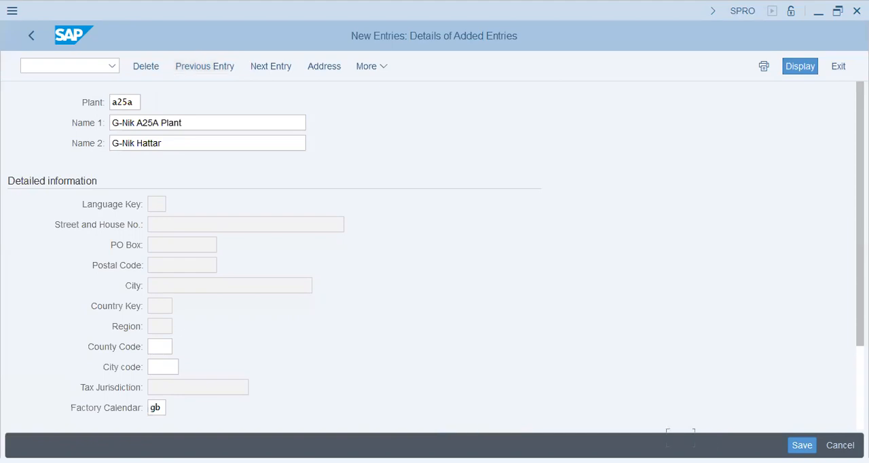
{"action": "left_click", "coordinate": [798, 445]}
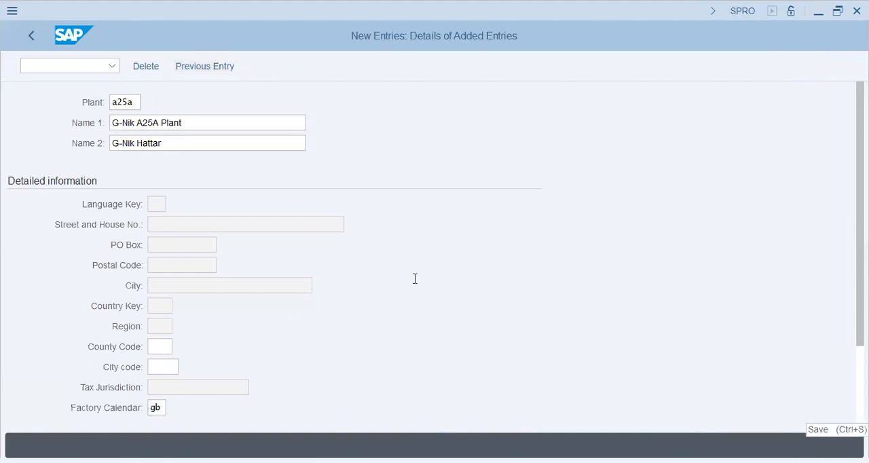
- Enter "Hattar Plant - A25" as the name in the plant's address
{"action": "type", "text": "Hattar Plant - A25"}
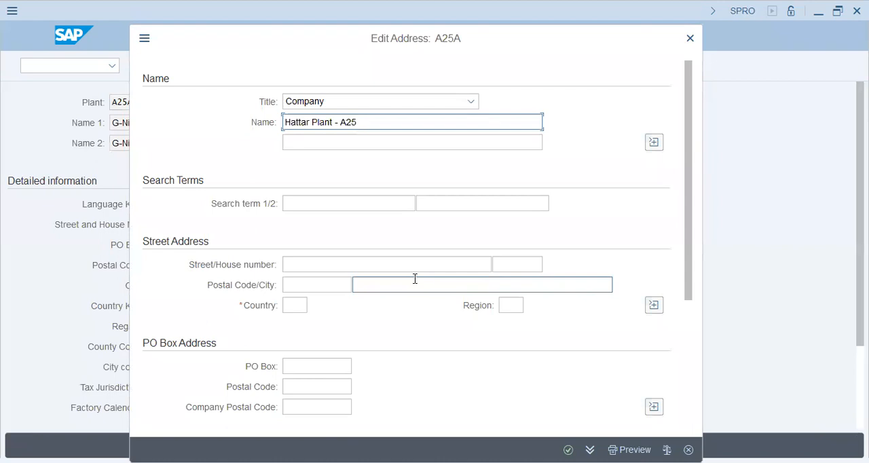
{"action": "key", "text": "Tab"}
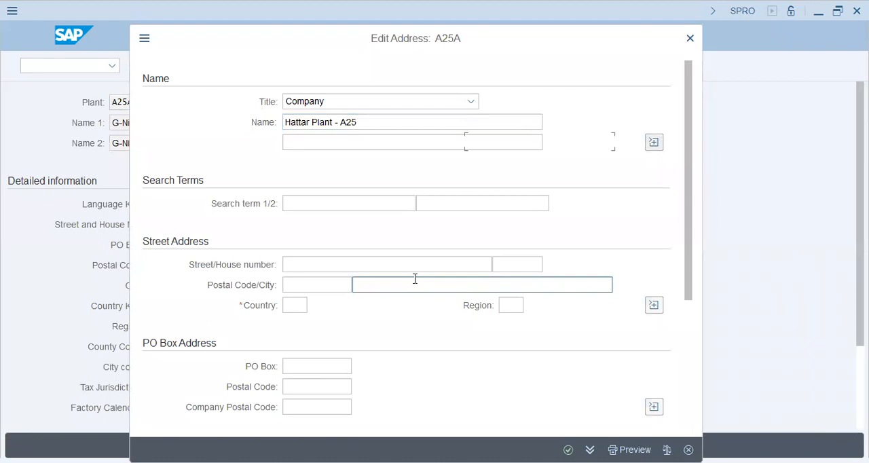
- Set the address search terms to "A25 - G-Nik Group" and "Hattar"
{"action": "key", "text": "Tab"}
{"action": "type", "text": "A25 - G-Nik Group"}
{"action": "key", "text": "Tab"}
{"action": "type", "text": "Hattar"}
- Set the plant address country to PK and its region to KP, Khyber Pakhtunkhwa
{"action": "key", "text": "Tab"}
{"action": "key", "text": "Tab"}
{"action": "key", "text": "Tab"}
{"action": "key", "text": "Tab"}
{"action": "key", "text": "Tab"}
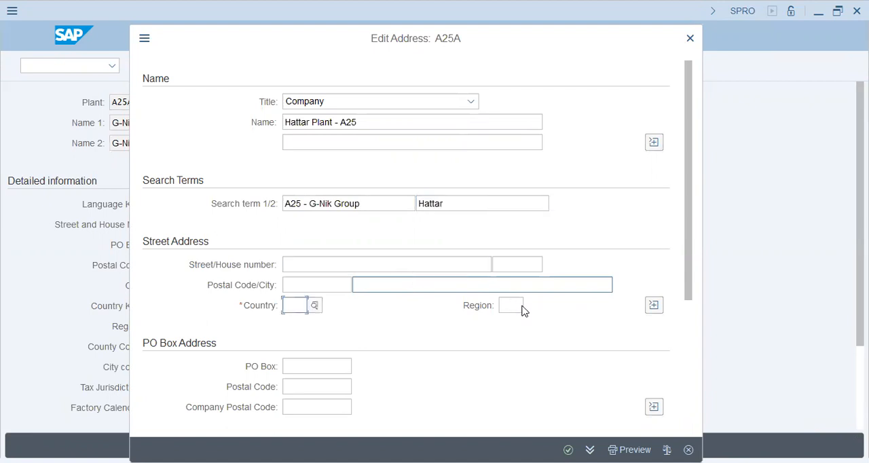
{"action": "type", "text": "pk"}
{"action": "key", "text": "Return"}
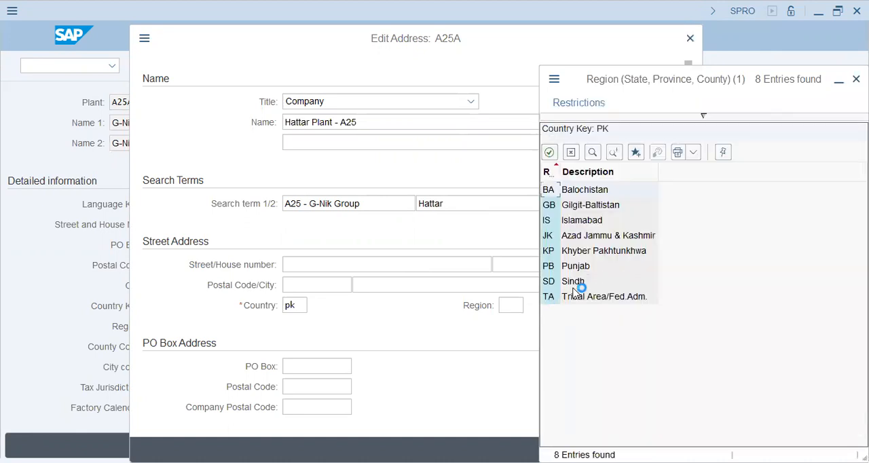
{"action": "double_click", "coordinate": [571, 250]}
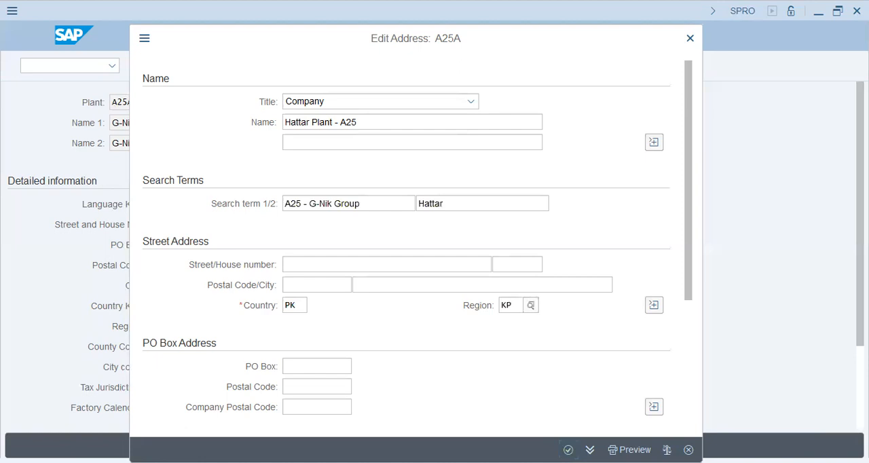
- Confirm the address, save the plant to the A25 G-NIK Group customizing request, and return to the IMG structure
{"action": "left_click", "coordinate": [568, 449]}
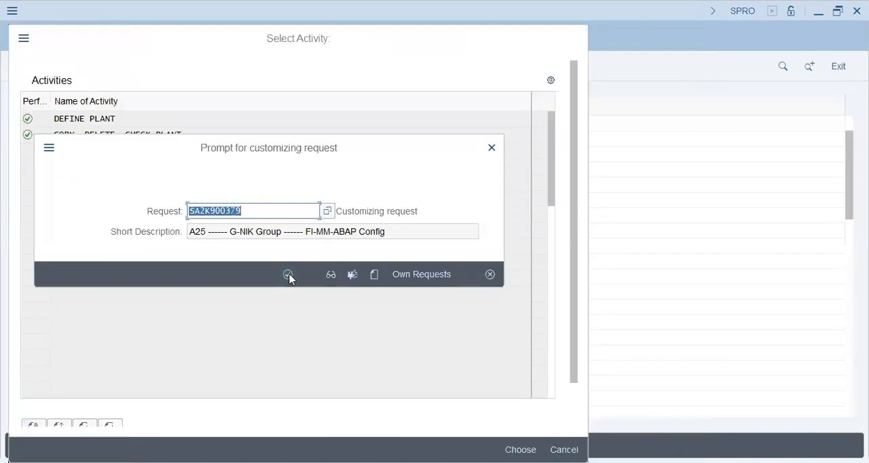
{"action": "left_click", "coordinate": [289, 276]}
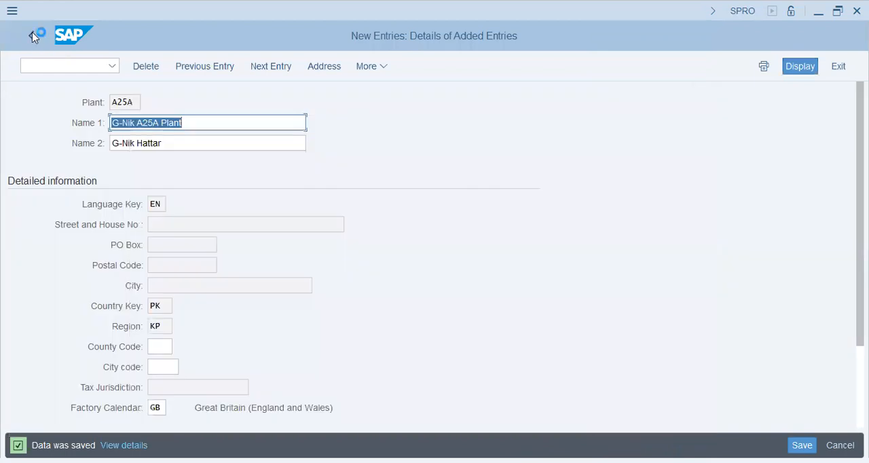
{"action": "left_click", "coordinate": [32, 34]}
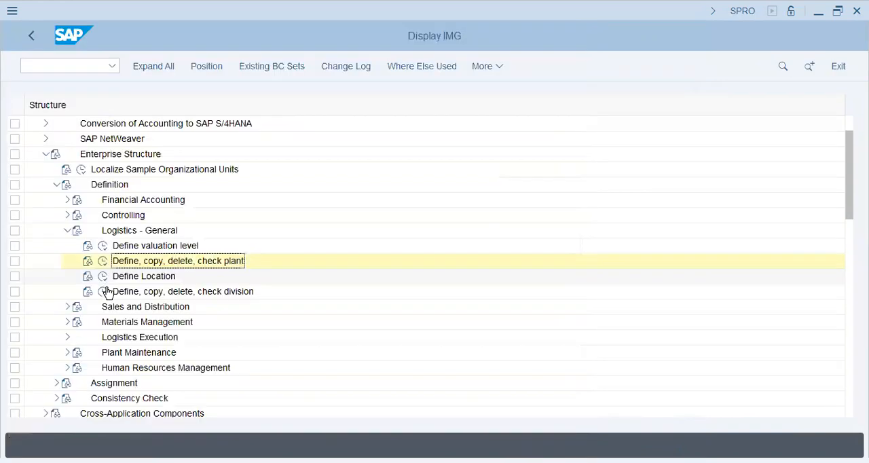
- Open the Define Sales Organization activity under Sales and Distribution and start a new entry with code A25
{"action": "left_click", "coordinate": [68, 231]}
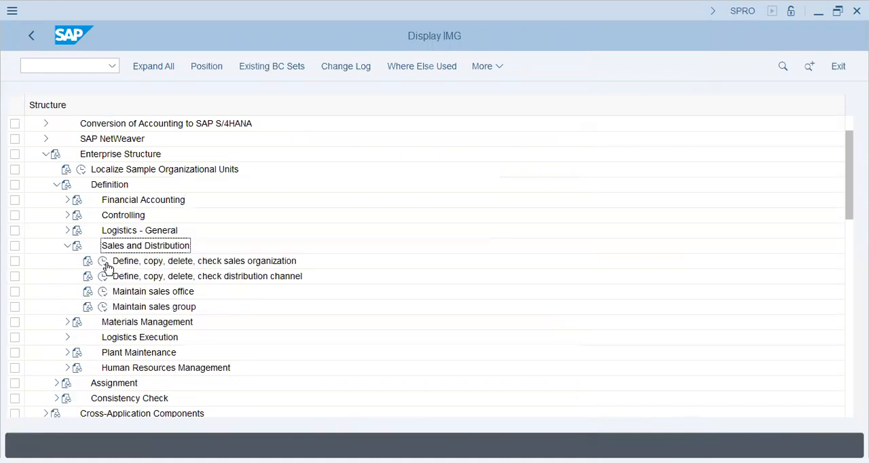
{"action": "left_click", "coordinate": [104, 262]}
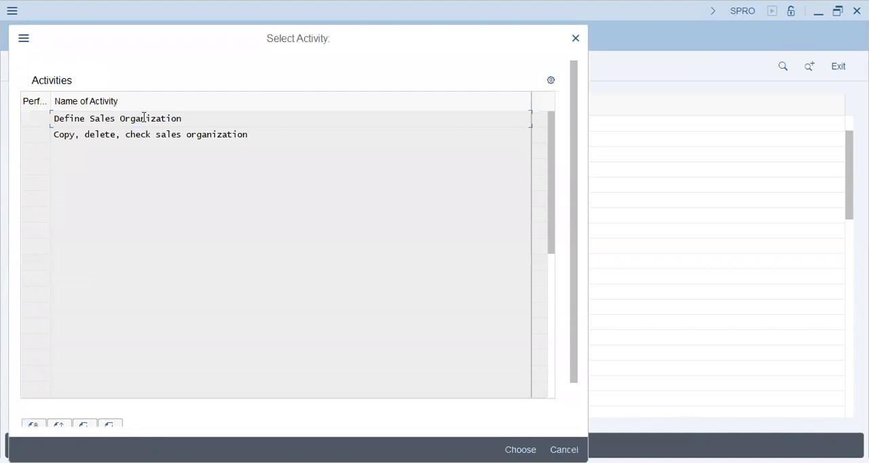
{"action": "double_click", "coordinate": [143, 121]}
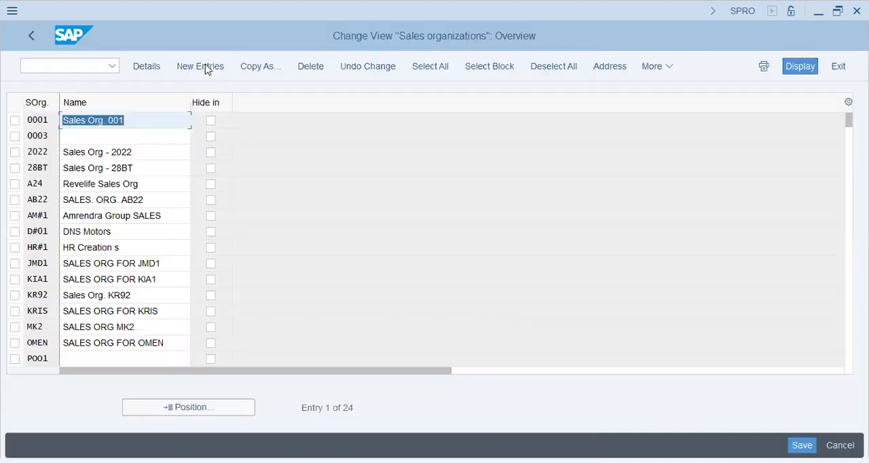
{"action": "left_click", "coordinate": [206, 70]}
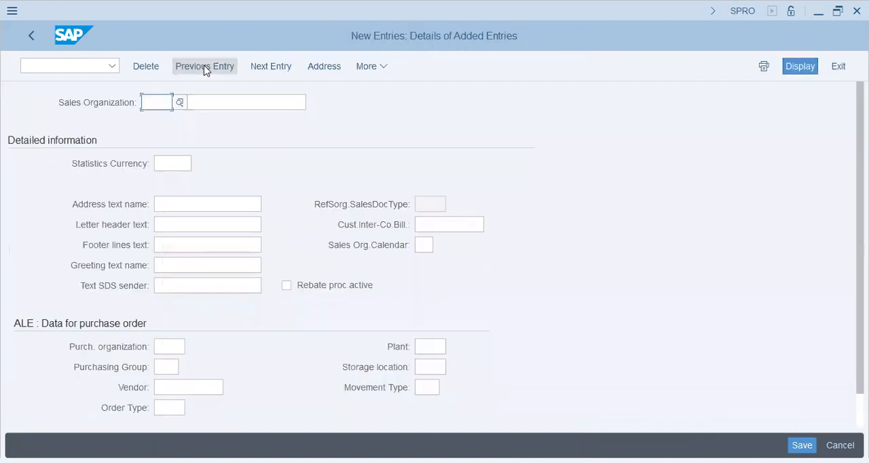
{"action": "type", "text": "A25"}
{"action": "key", "text": "Return"}
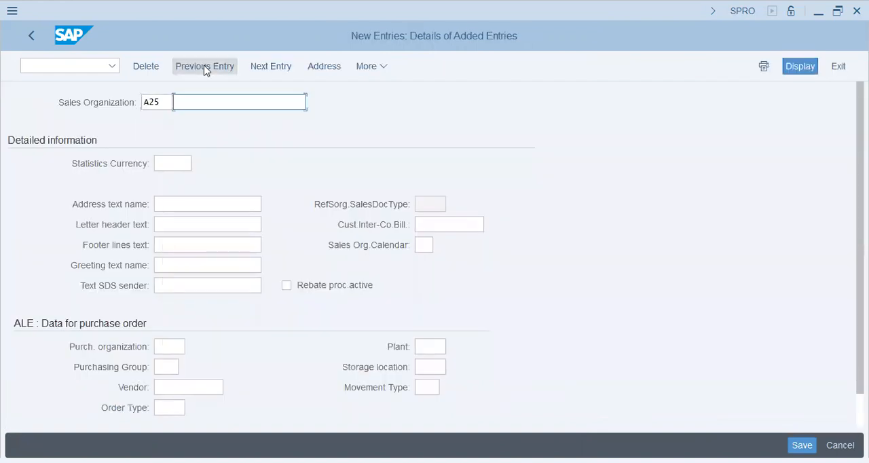
- Enter "G-Nik Sales Org A25" as the description of the new sales organization
{"action": "type", "text": "G-Nik Sales Org A25"}
{"action": "key", "text": "Tab"}
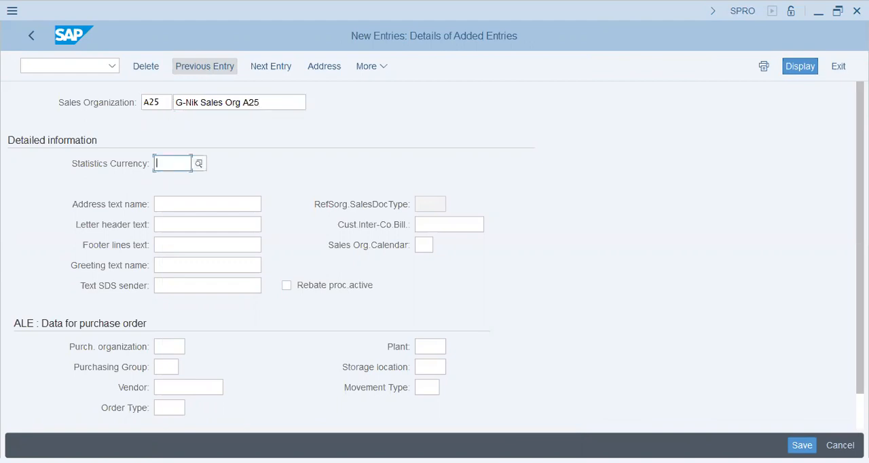
- Set the plant in the sales organization's purchase order data to A25A
{"action": "key", "text": "Down"}
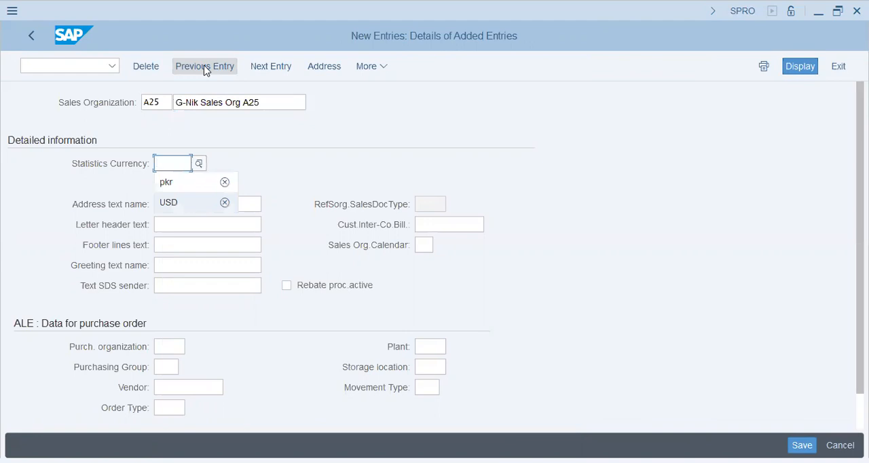
{"action": "key", "text": "Tab"}
{"action": "key", "text": "Tab"}
{"action": "key", "text": "Tab"}
{"action": "key", "text": "Tab"}
{"action": "key", "text": "Tab"}
{"action": "key", "text": "Tab"}
{"action": "key", "text": "Tab"}
{"action": "key", "text": "Tab"}
{"action": "key", "text": "Tab"}
{"action": "key", "text": "Tab"}
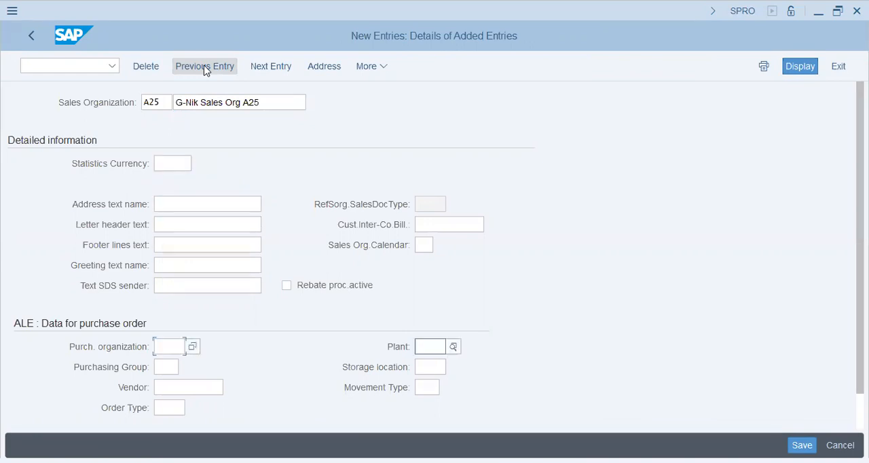
{"action": "type", "text": "a25a"}
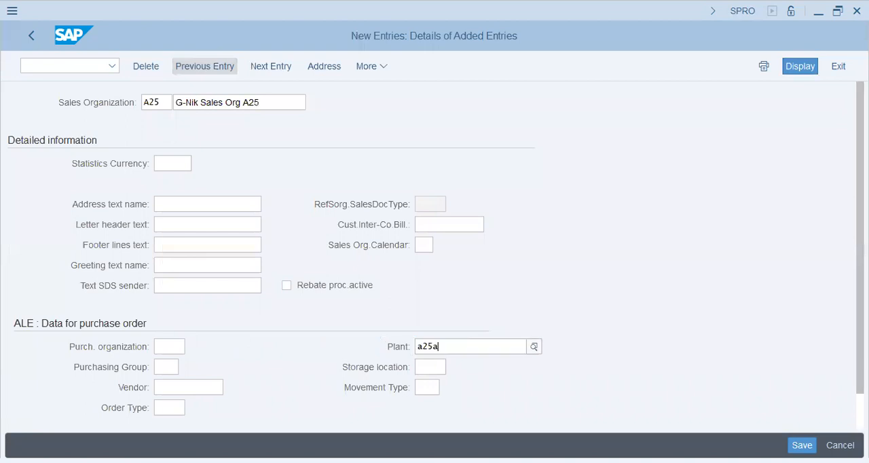
{"action": "key", "text": "Return"}
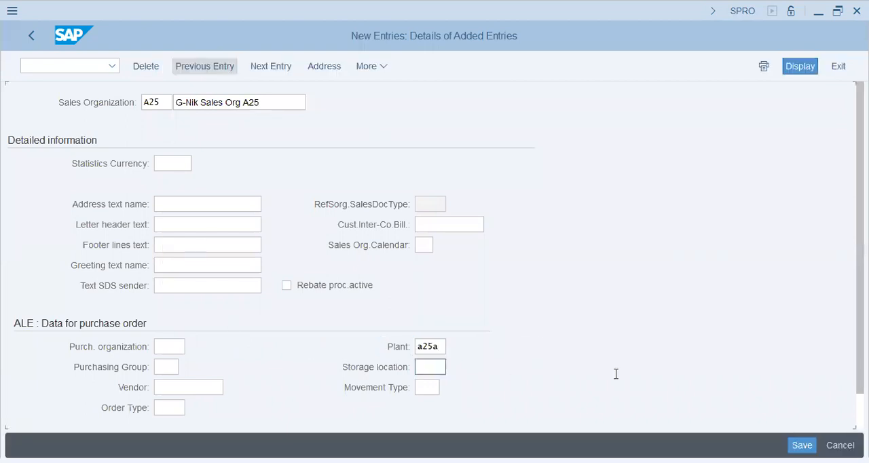
{"action": "key", "text": "Tab"}
{"action": "left_click", "coordinate": [418, 367]}
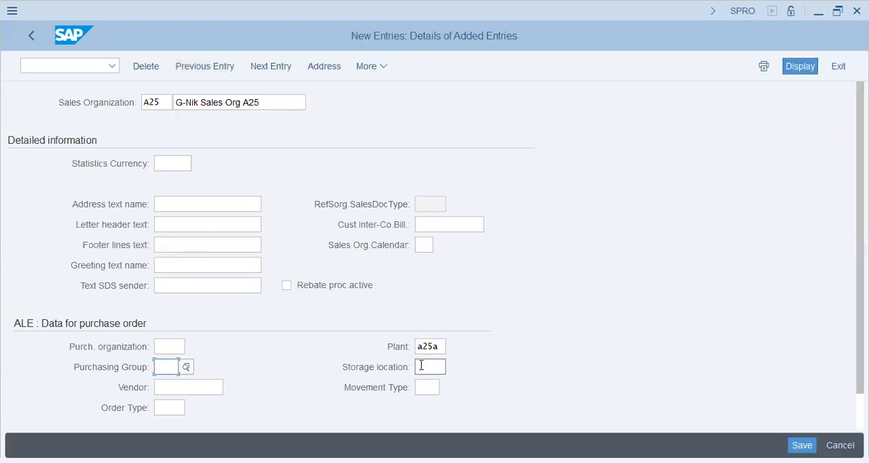
{"action": "left_click", "coordinate": [164, 346]}
{"action": "left_click", "coordinate": [167, 367]}
{"action": "left_click", "coordinate": [205, 203]}
{"action": "left_click", "coordinate": [207, 230]}
{"action": "left_click", "coordinate": [206, 244]}
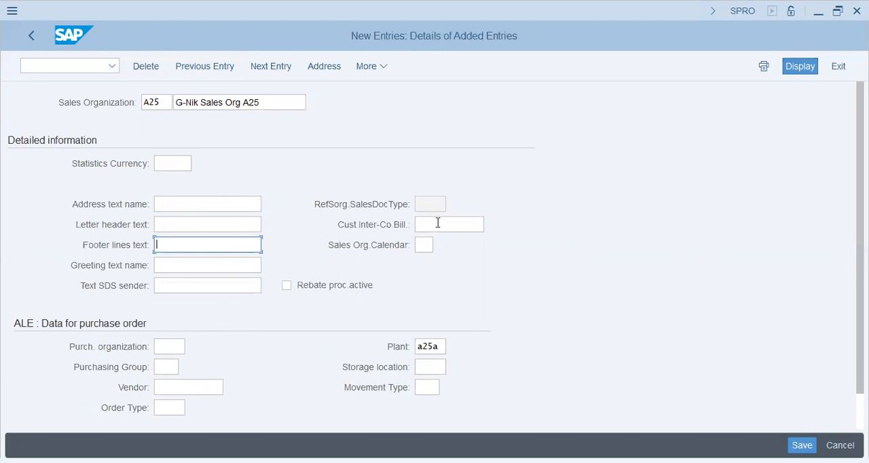
- Save the sales organization entry and give its address the title Company and the name "Sales Org - A25 - G-Nik Group"
{"action": "left_click", "coordinate": [802, 445]}
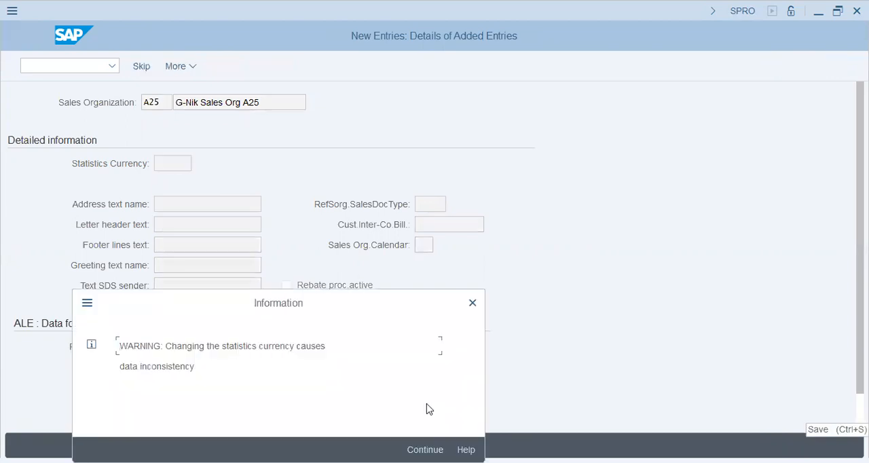
{"action": "key", "text": "Return"}
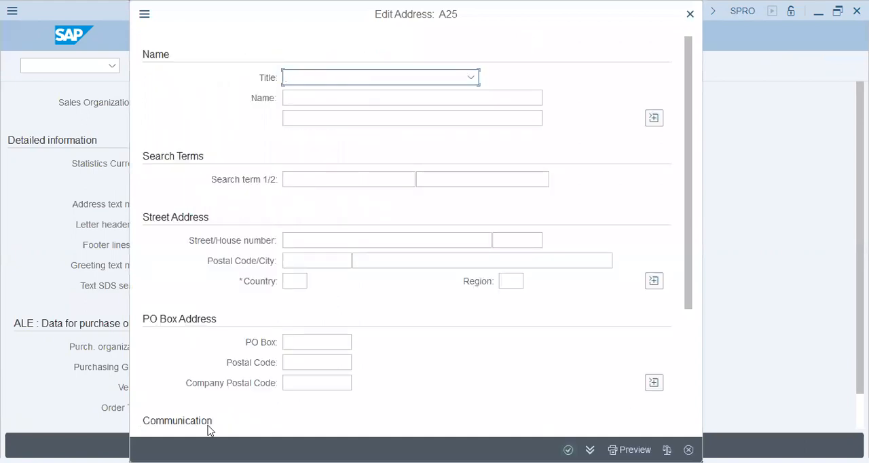
{"action": "key", "text": "c"}
{"action": "key", "text": "Tab"}
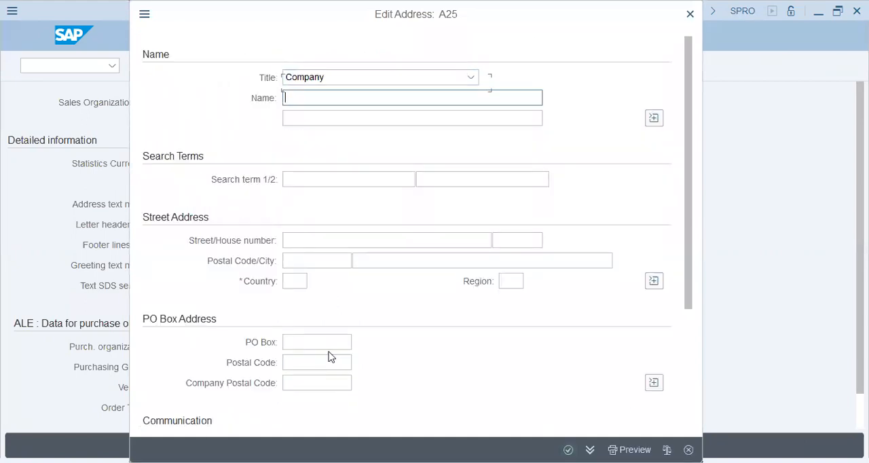
{"action": "type", "text": "Sales Org - A25 - G-Nik"}
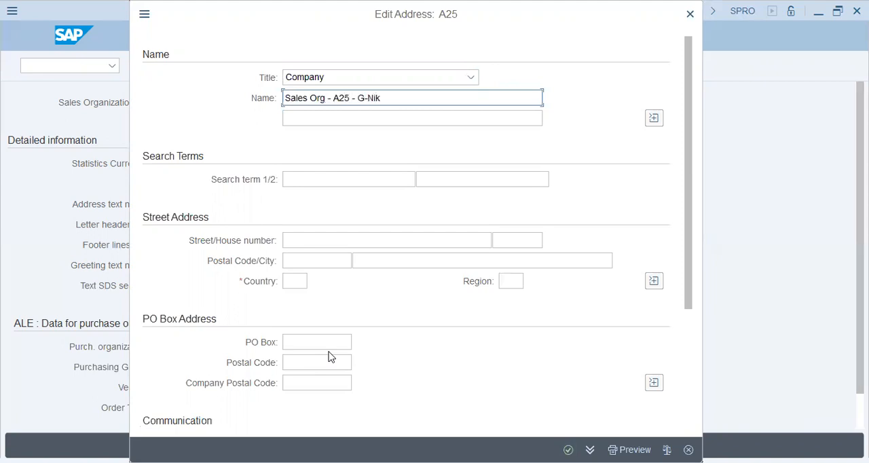
{"action": "type", "text": " Group"}
{"action": "key", "text": "Tab"}
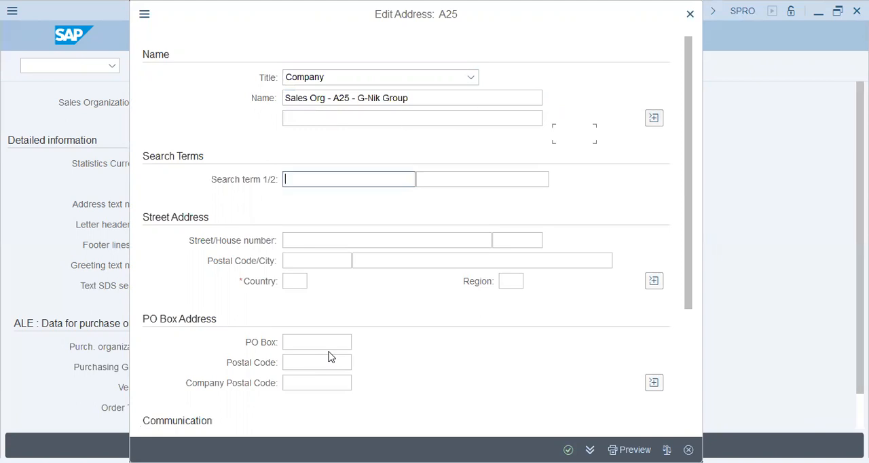
{"action": "type", "text": "A25 -"}
- Enter "A25 - G-Nik Group" and "A25 - Sales Org" as the two search terms of the sales organization's address
{"action": "key", "text": "Down"}
{"action": "key", "text": "Return"}
{"action": "key", "text": "Tab"}
{"action": "type", "text": "A25 - G"}
{"action": "key", "text": "BackSpace"}
{"action": "type", "text": "Sales Org"}
- Set the address country to PK and region to KP, and save the sales organization to the customizing request
{"action": "key", "text": "Tab"}
{"action": "key", "text": "Tab"}
{"action": "key", "text": "Tab"}
{"action": "key", "text": "Tab"}
{"action": "key", "text": "Tab"}
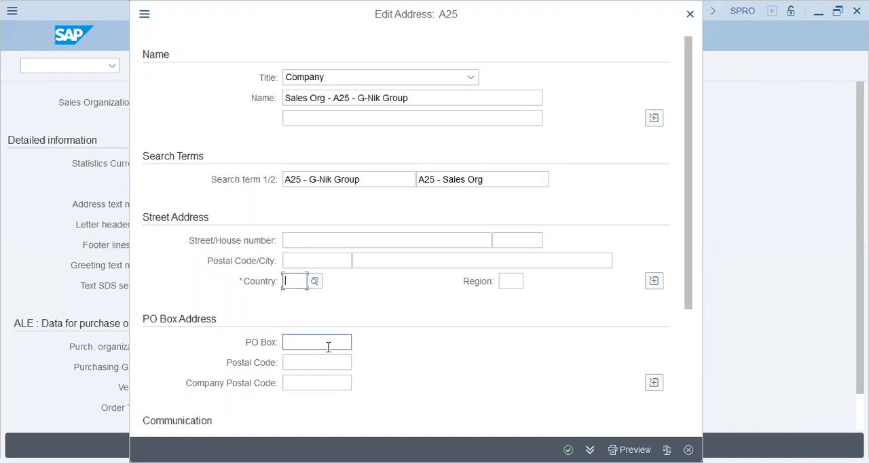
{"action": "type", "text": "pk"}
{"action": "key", "text": "Tab"}
{"action": "type", "text": "kp"}
{"action": "key", "text": "Tab"}
{"action": "key", "text": "Return"}
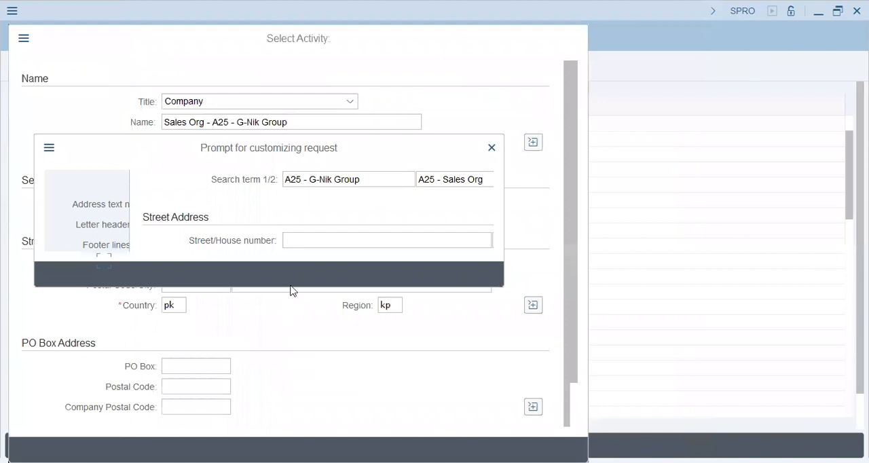
{"action": "left_click", "coordinate": [288, 275]}
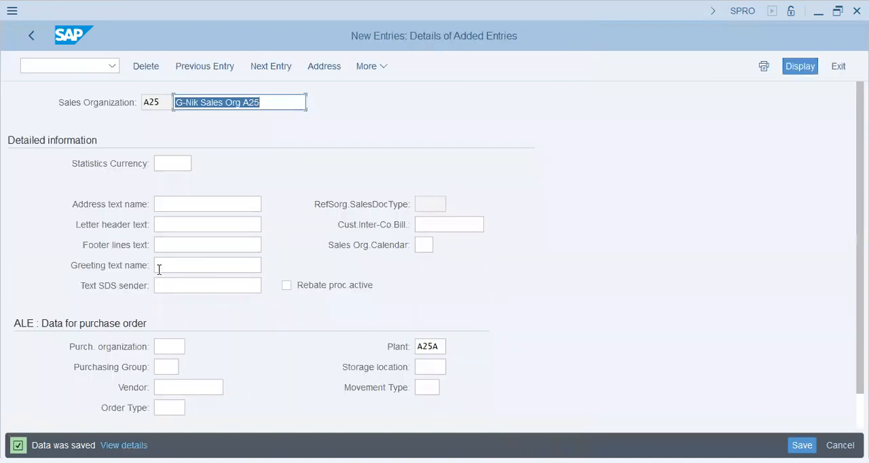
- Leave the sales organization activity for the IMG structure and collapse the Sales and Distribution node
{"action": "left_click", "coordinate": [30, 39]}
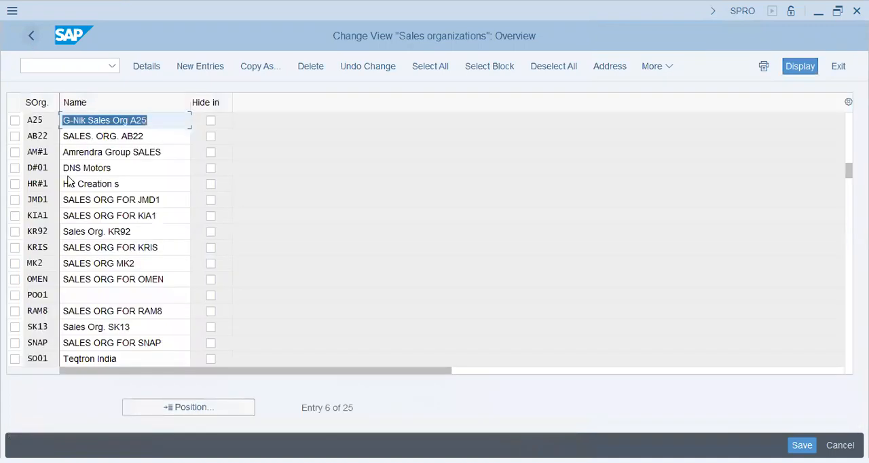
{"action": "left_click", "coordinate": [29, 38]}
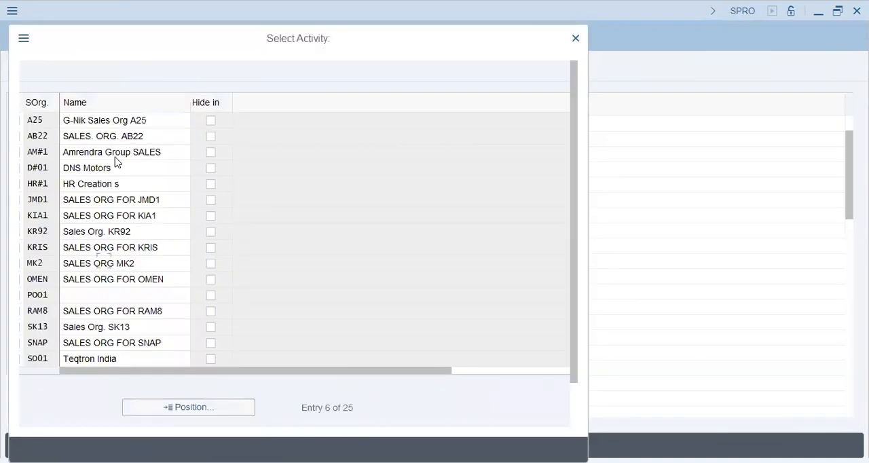
{"action": "left_click", "coordinate": [575, 42]}
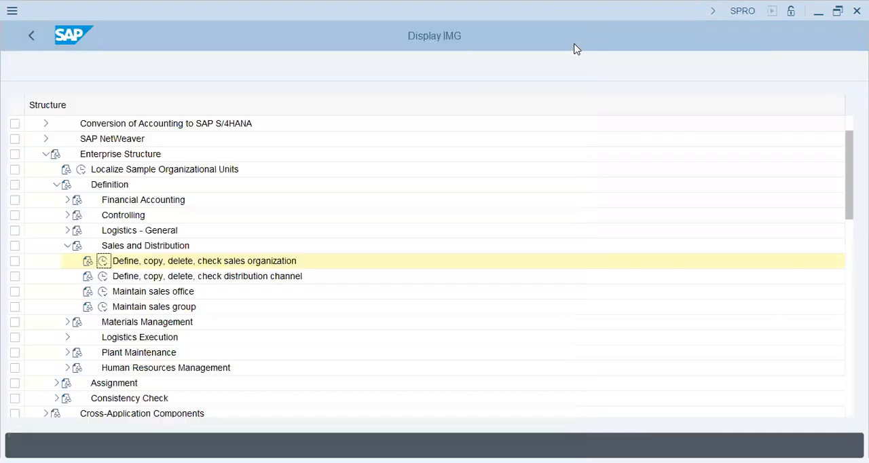
{"action": "left_click", "coordinate": [68, 247]}
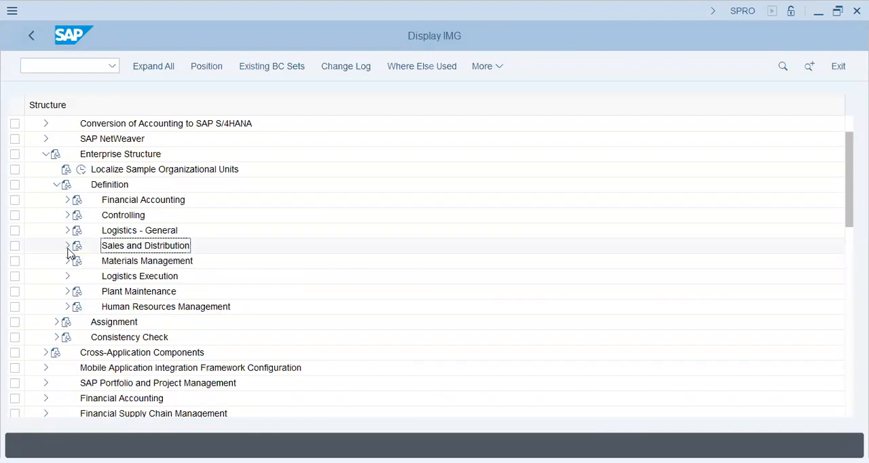
- Open the Maintain storage location activity under Materials Management with plant A25A as the work area
{"action": "left_click", "coordinate": [68, 261]}
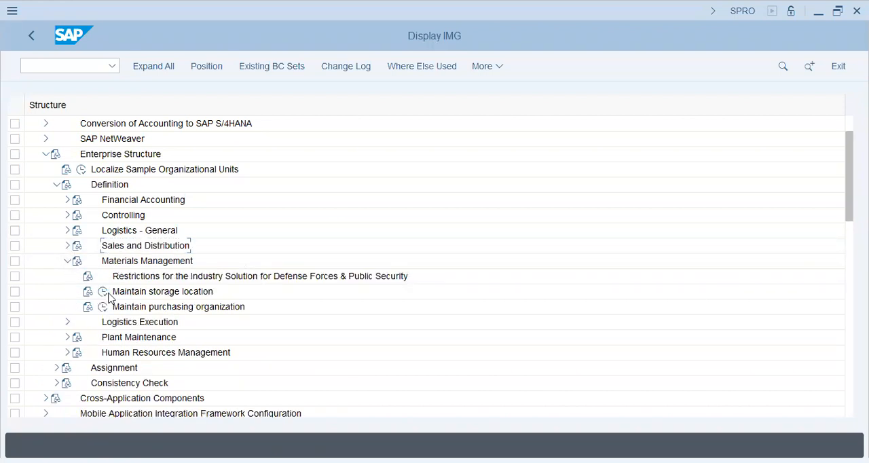
{"action": "left_click", "coordinate": [103, 294]}
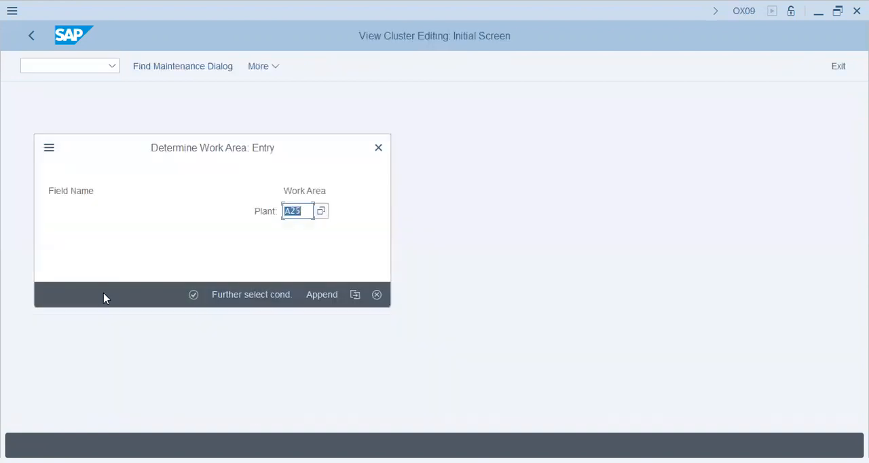
{"action": "left_click", "coordinate": [194, 297]}
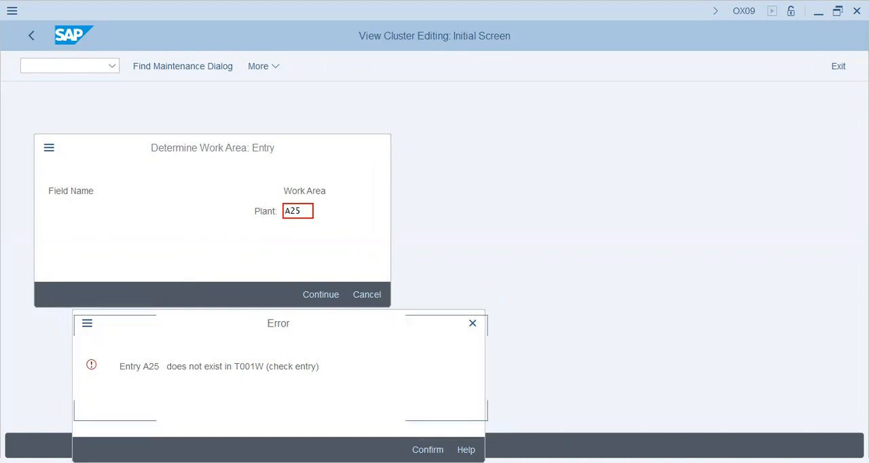
{"action": "left_click", "coordinate": [300, 195]}
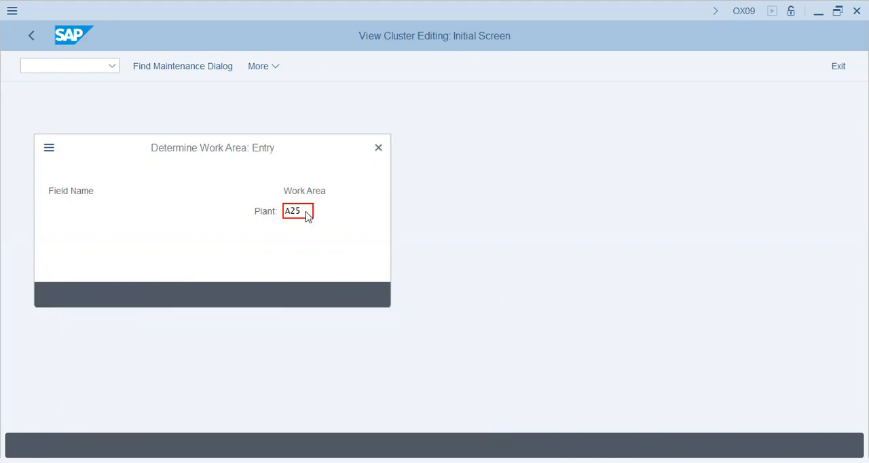
{"action": "left_click", "coordinate": [306, 212]}
{"action": "type", "text": "a"}
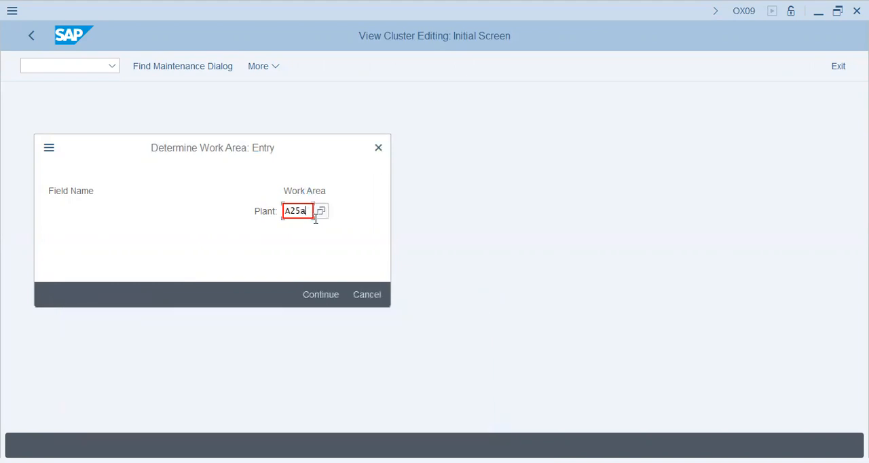
{"action": "left_click", "coordinate": [326, 293]}
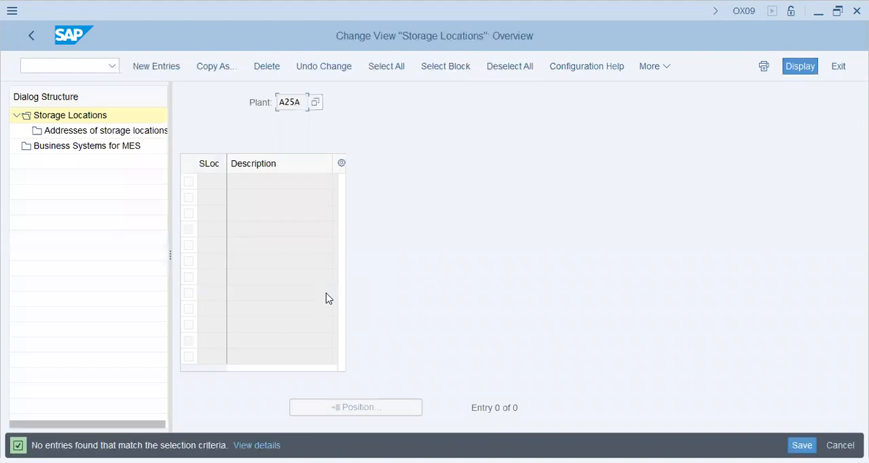
- Add new storage locations KHI with description Karachi and KP with description Hattar for plant A25A
{"action": "left_click", "coordinate": [159, 74]}
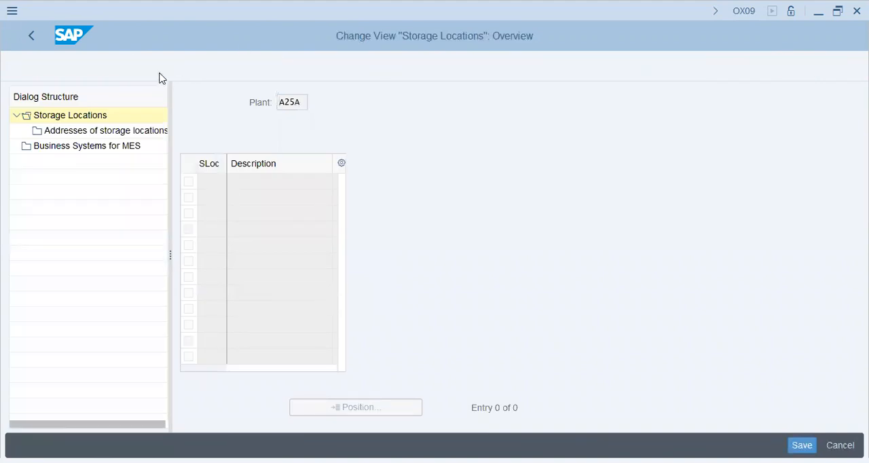
{"action": "type", "text": "K"}
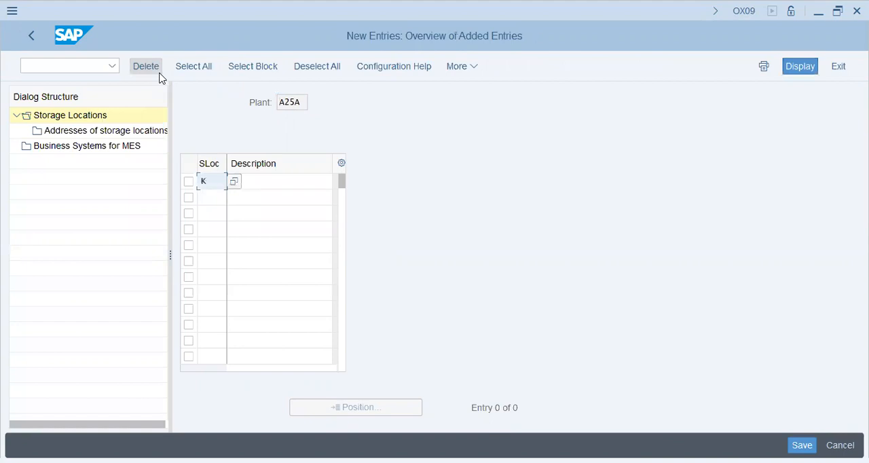
{"action": "type", "text": "HI"}
{"action": "key", "text": "Tab"}
{"action": "type", "text": "Karachi"}
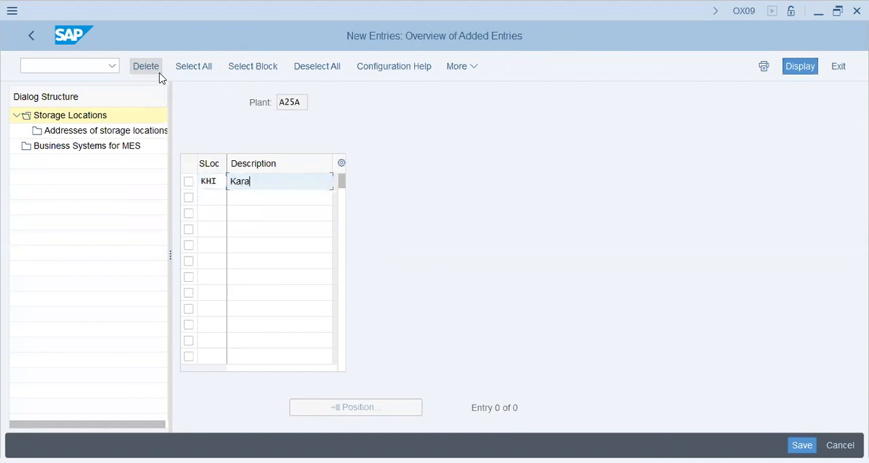
{"action": "key", "text": "Tab"}
{"action": "type", "text": "KP"}
{"action": "key", "text": "Tab"}
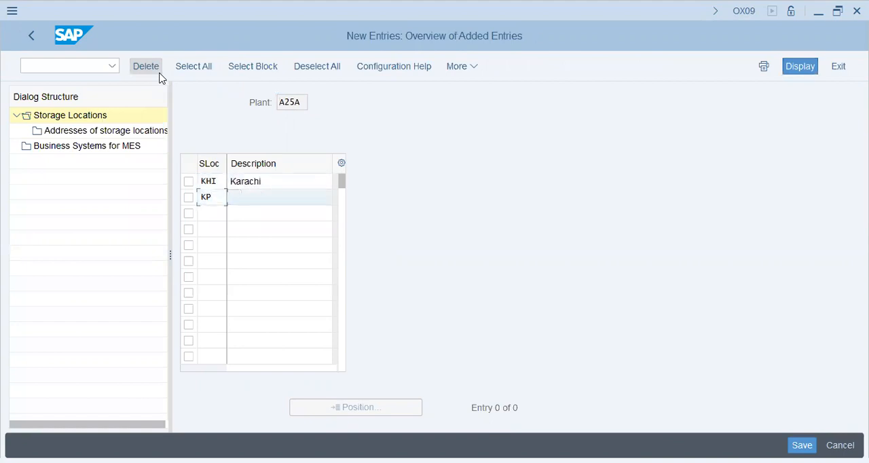
{"action": "type", "text": "Hattar"}
{"action": "key", "text": "Return"}
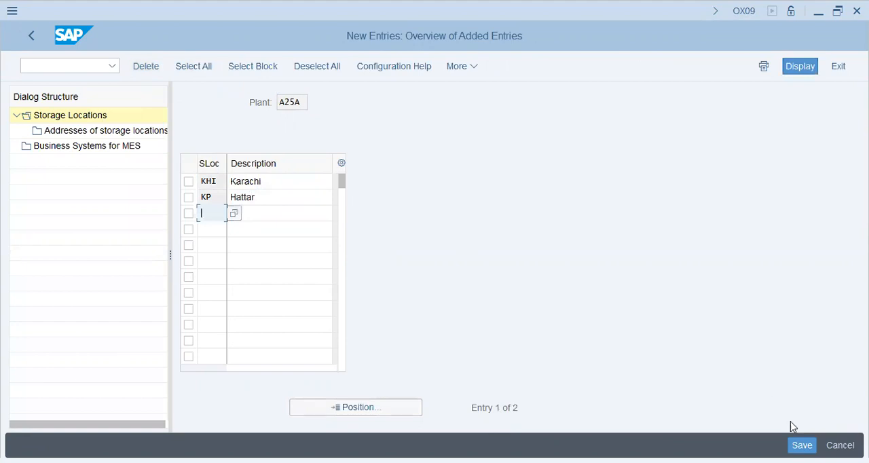
- Save the storage locations to the customizing request and return to the IMG structure
{"action": "left_click", "coordinate": [804, 444]}
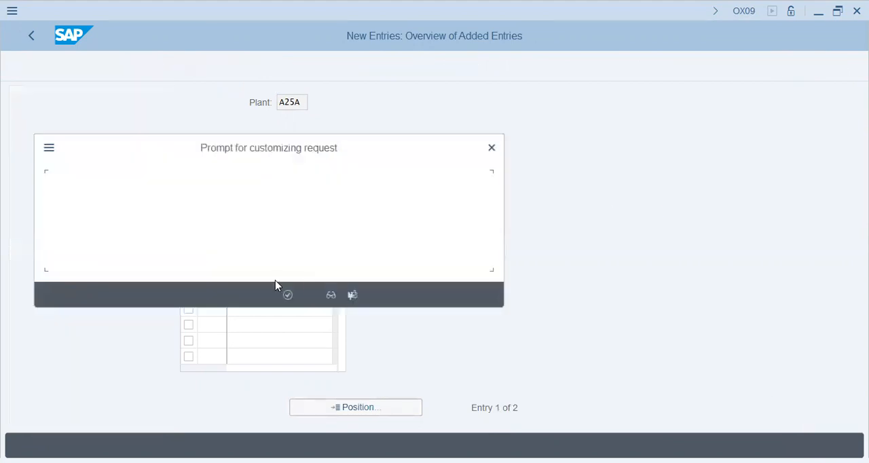
{"action": "left_click", "coordinate": [286, 294]}
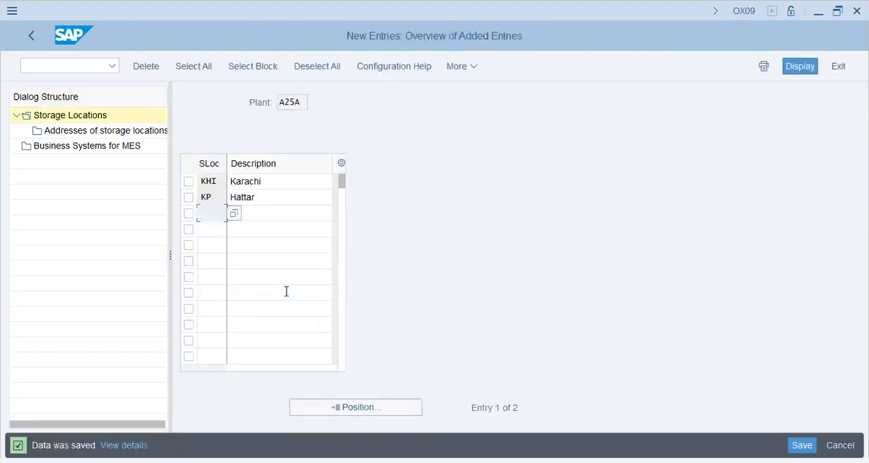
{"action": "left_click", "coordinate": [32, 36]}
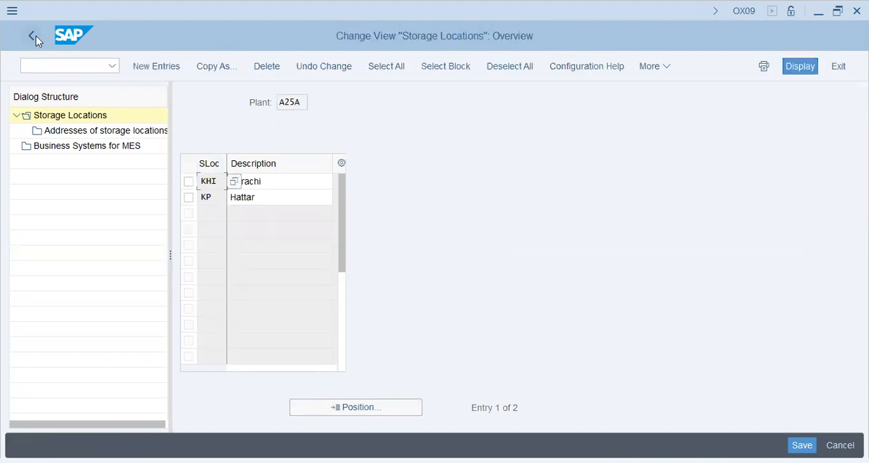
{"action": "left_click", "coordinate": [34, 37]}
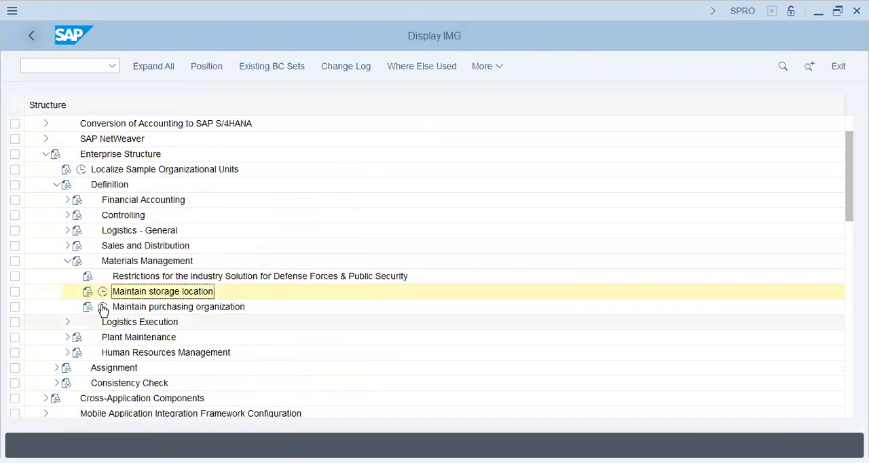
- In the Maintain purchasing organization activity, add a new entry A25 with the description "G-Nik Purch. Org"
{"action": "left_click", "coordinate": [103, 308]}
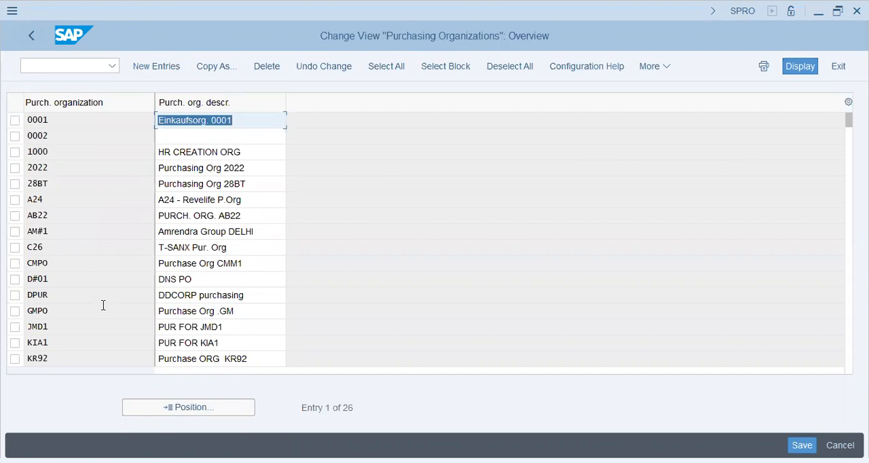
{"action": "left_click", "coordinate": [144, 68]}
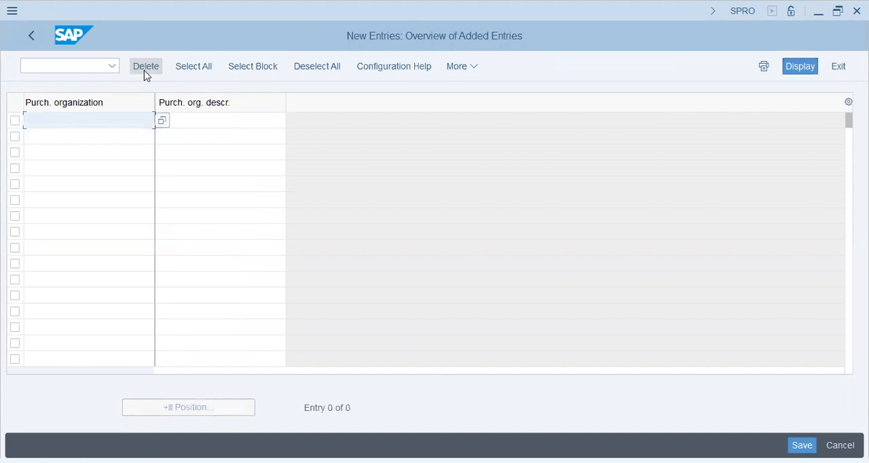
{"action": "type", "text": "a25"}
{"action": "key", "text": "Tab"}
{"action": "type", "text": "G-Ni"}
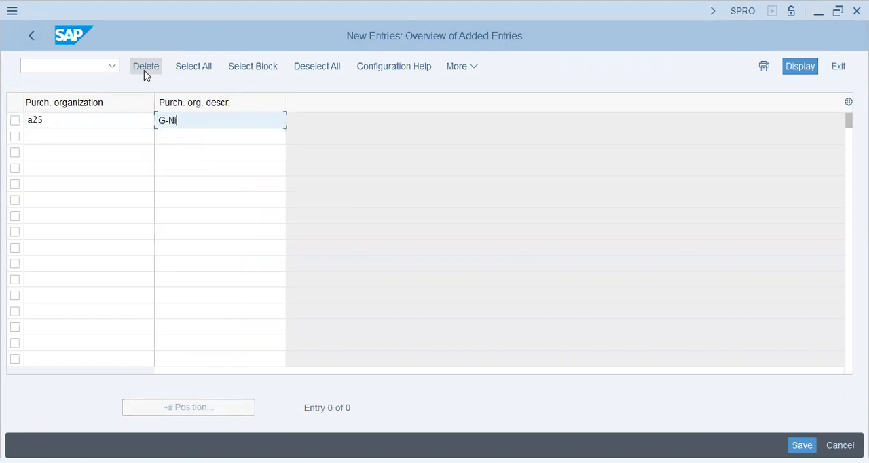
{"action": "type", "text": "k Purch. Org"}
{"action": "key", "text": "Return"}
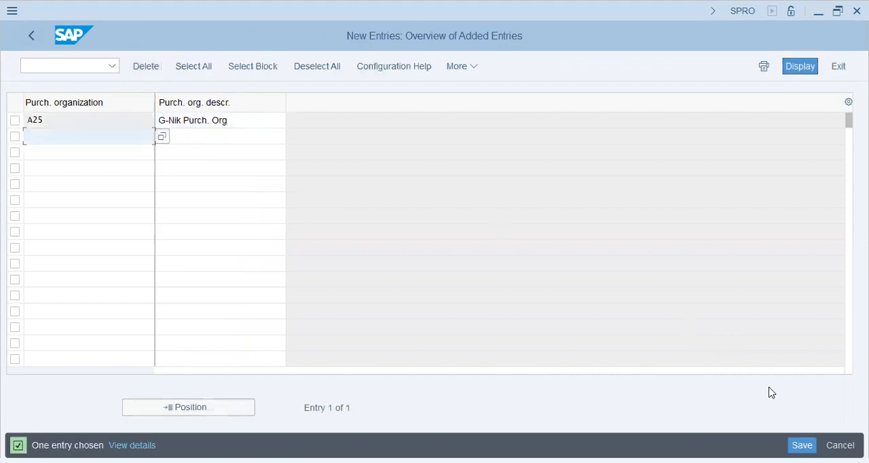
- Save the purchasing organization to the A25 G-NIK Group customizing request, return to the IMG structure and collapse Materials Management
{"action": "left_click", "coordinate": [802, 445]}
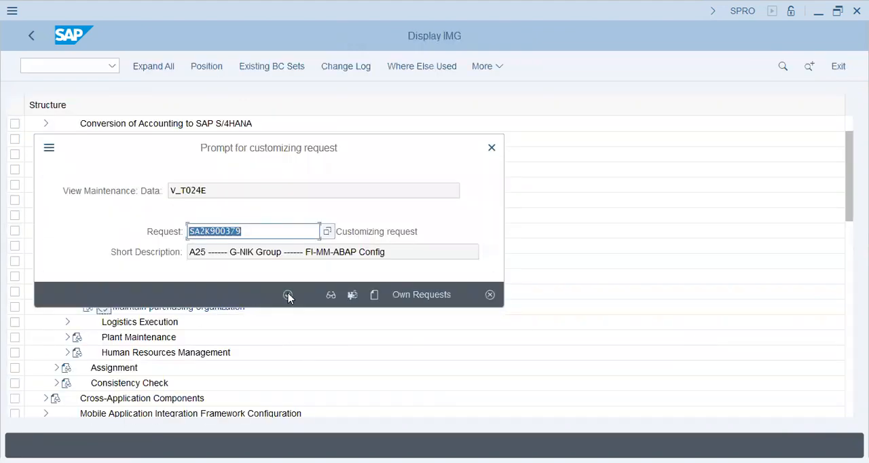
{"action": "left_click", "coordinate": [288, 295]}
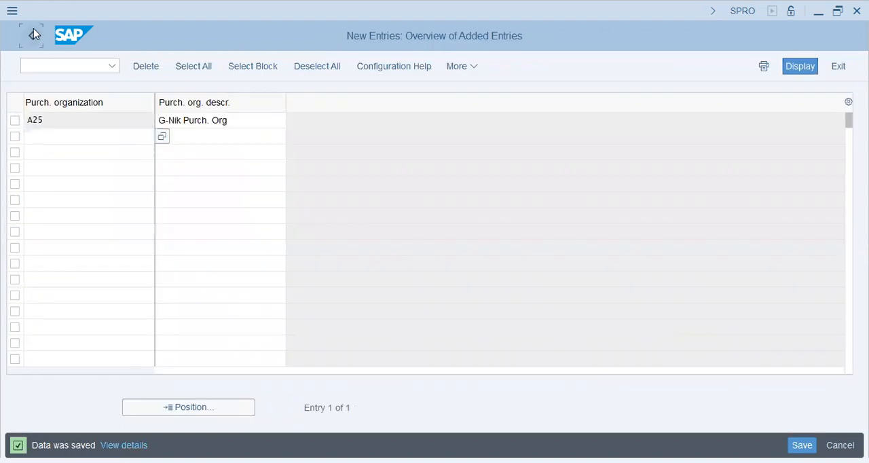
{"action": "left_click", "coordinate": [34, 34]}
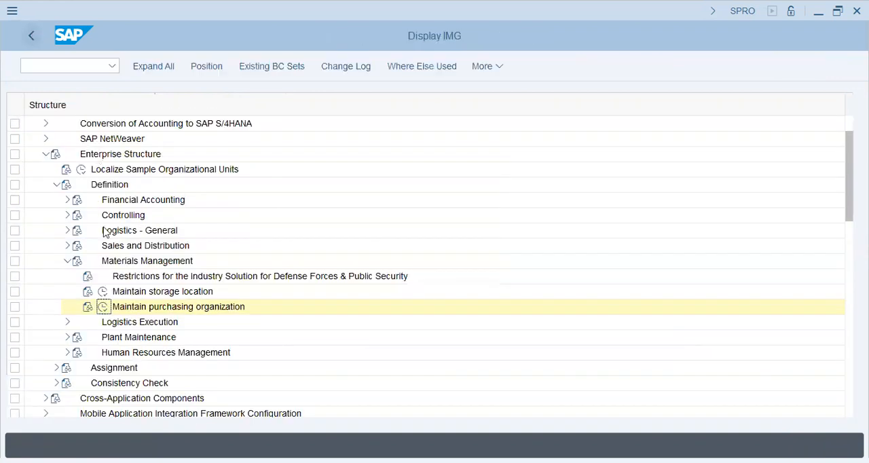
{"action": "left_click", "coordinate": [67, 261]}
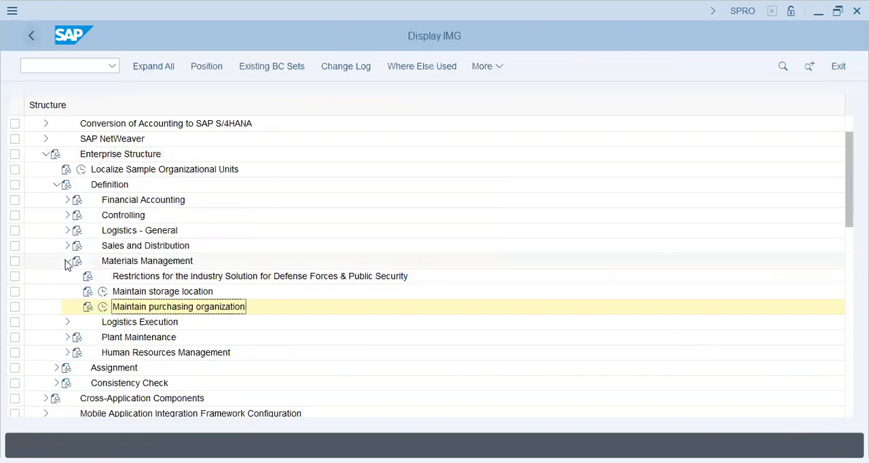
- Close the Definition branch and examine the Assignment activities under Logistics - General, Sales and Distribution, and Materials Management, selecting Assign purchasing organization to plant
{"action": "left_click", "coordinate": [57, 184]}
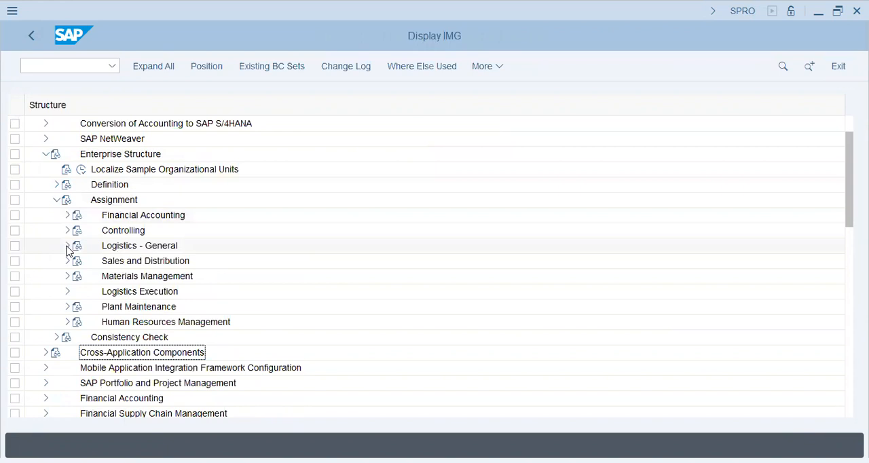
{"action": "left_click", "coordinate": [67, 246]}
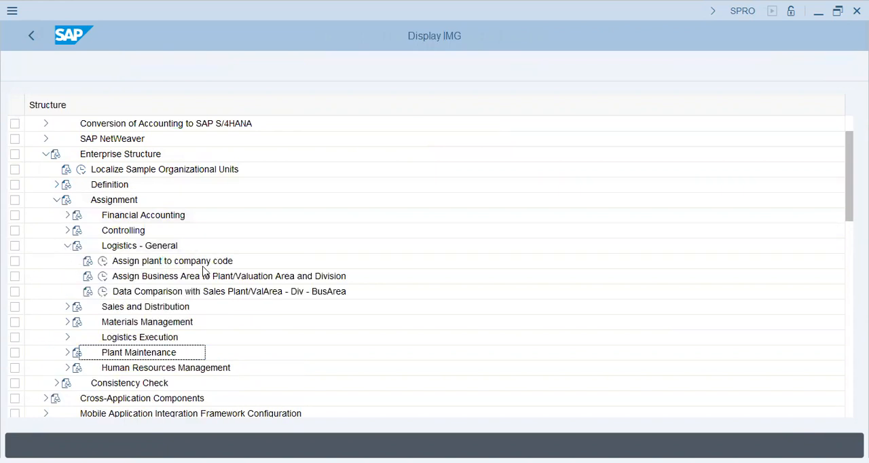
{"action": "left_click", "coordinate": [68, 246]}
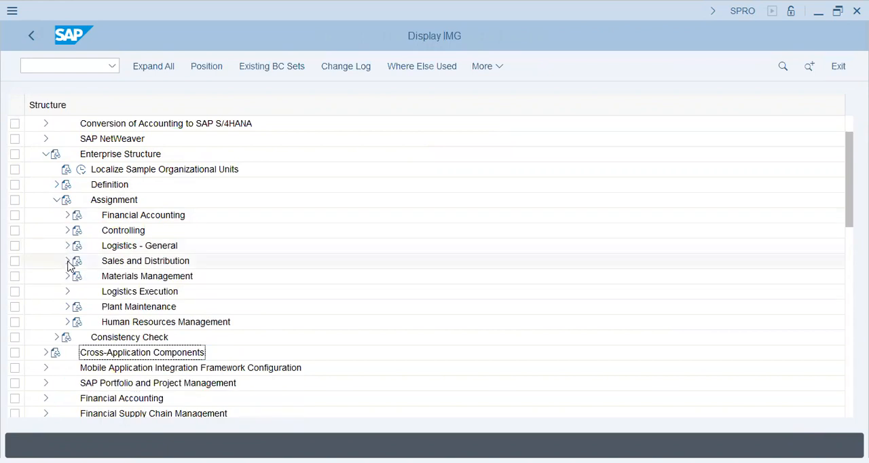
{"action": "left_click", "coordinate": [67, 262]}
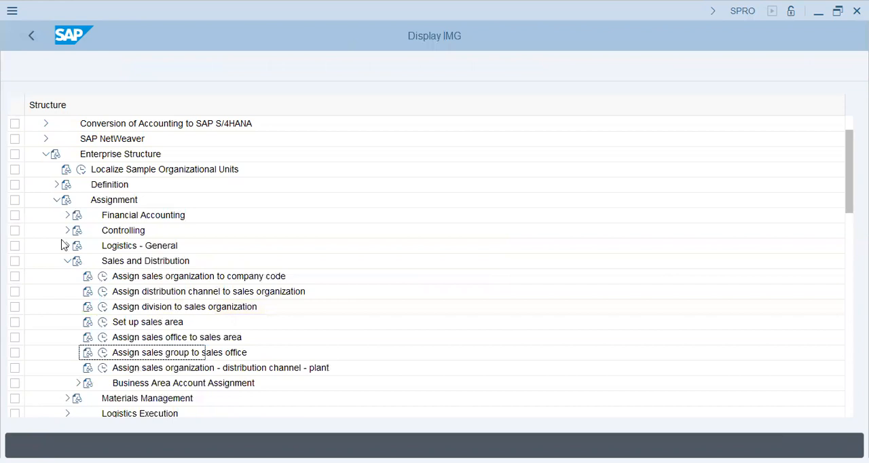
{"action": "left_click", "coordinate": [68, 263]}
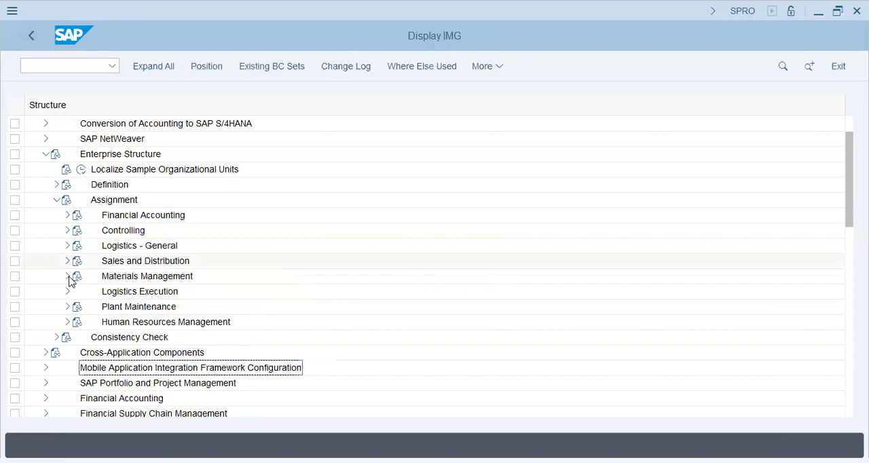
{"action": "left_click", "coordinate": [68, 277]}
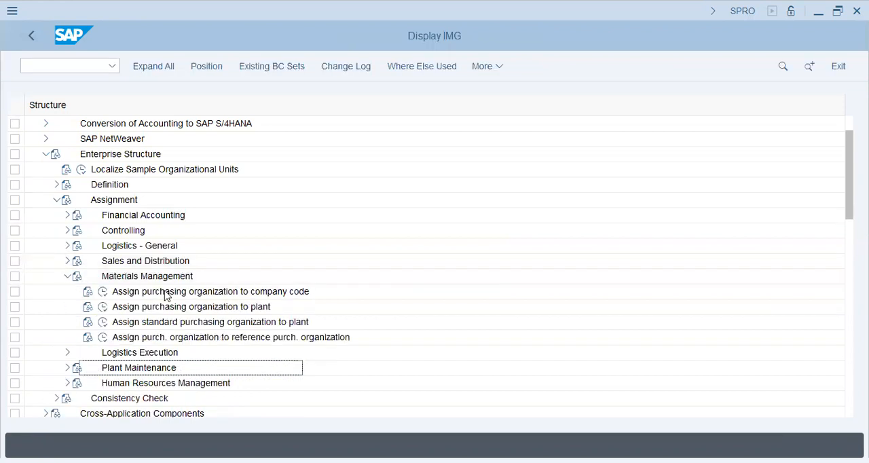
{"action": "left_click", "coordinate": [195, 312]}
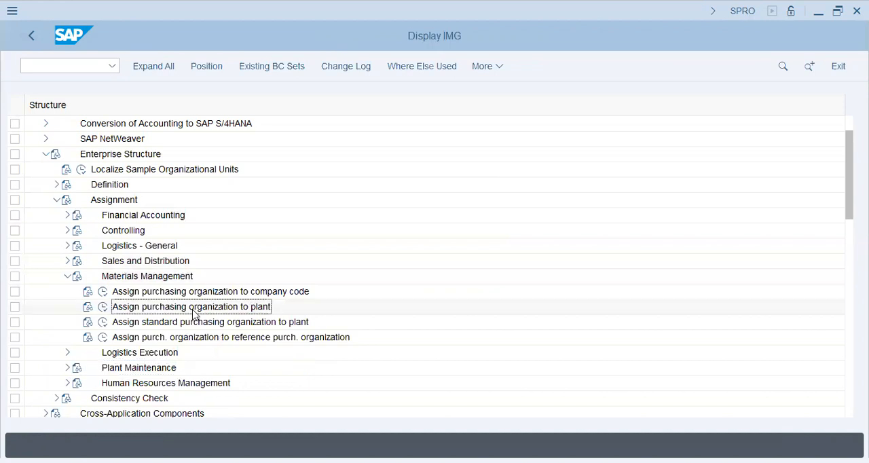